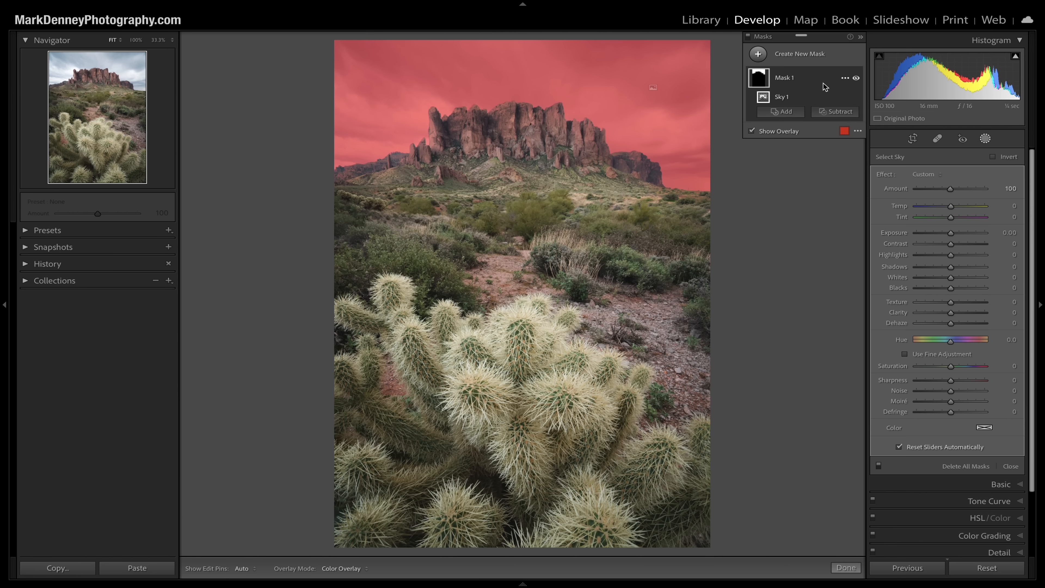
left_click(845, 78)
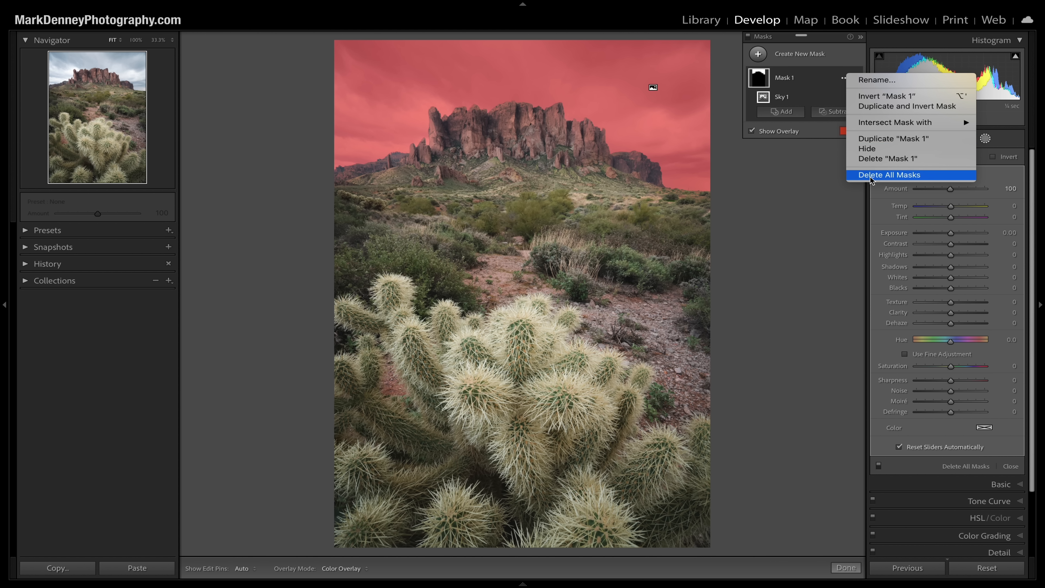
left_click(820, 194)
key("shift+w")
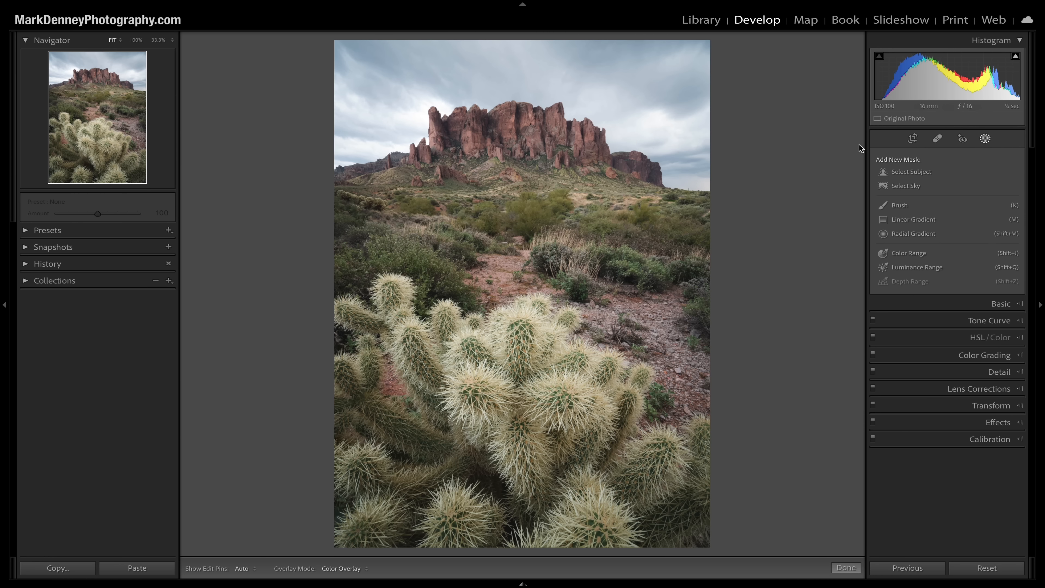
- Create a Select Sky mask and set its Exposure to −0.39, Highlights to −39, Clarity to 24 and Temp to 13
left_click(908, 186)
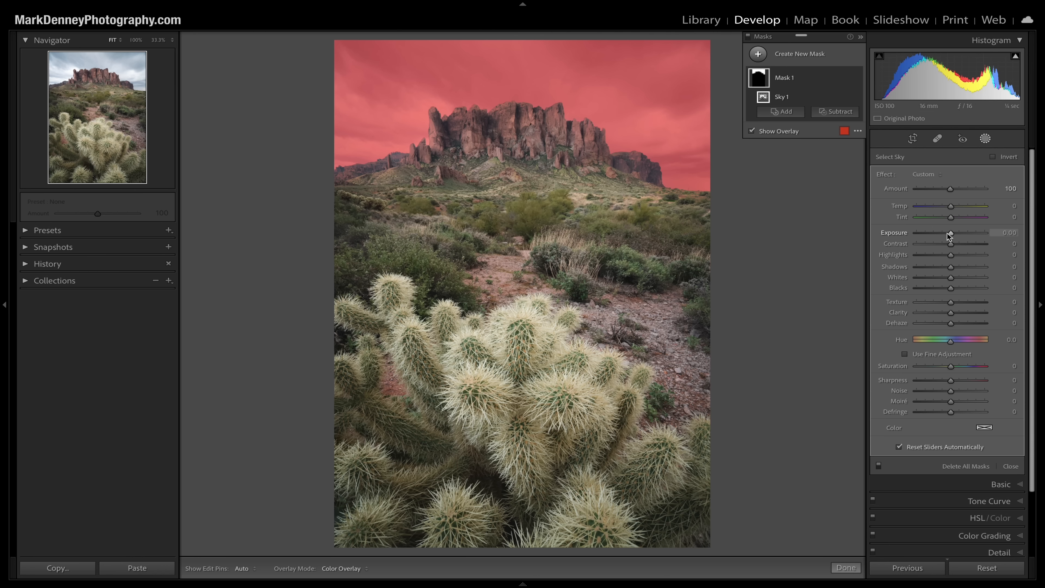
key("o")
left_click_drag(947, 230, 935, 256)
left_click_drag(959, 311, 958, 315)
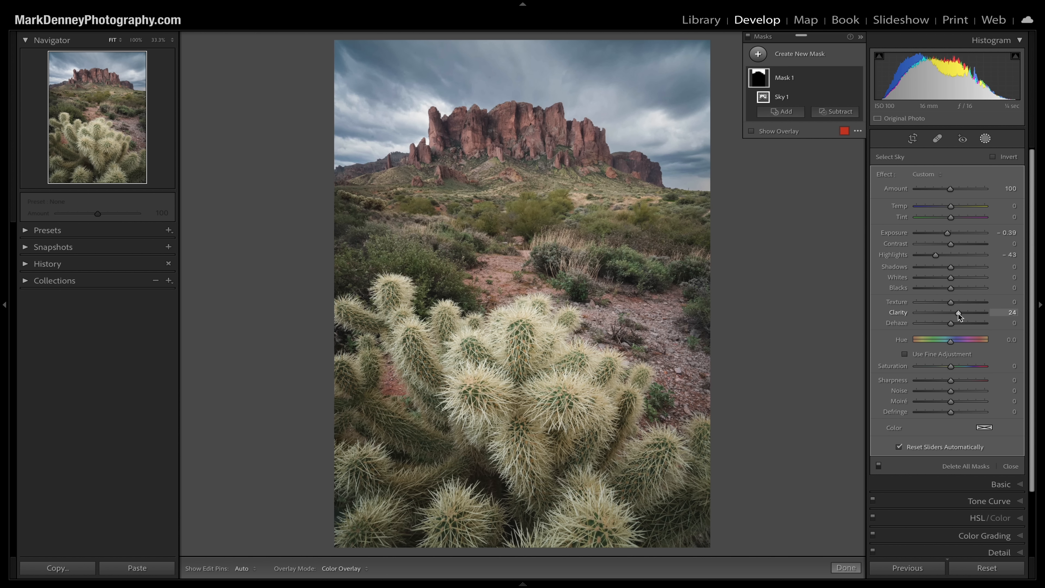
left_click_drag(952, 205, 954, 207)
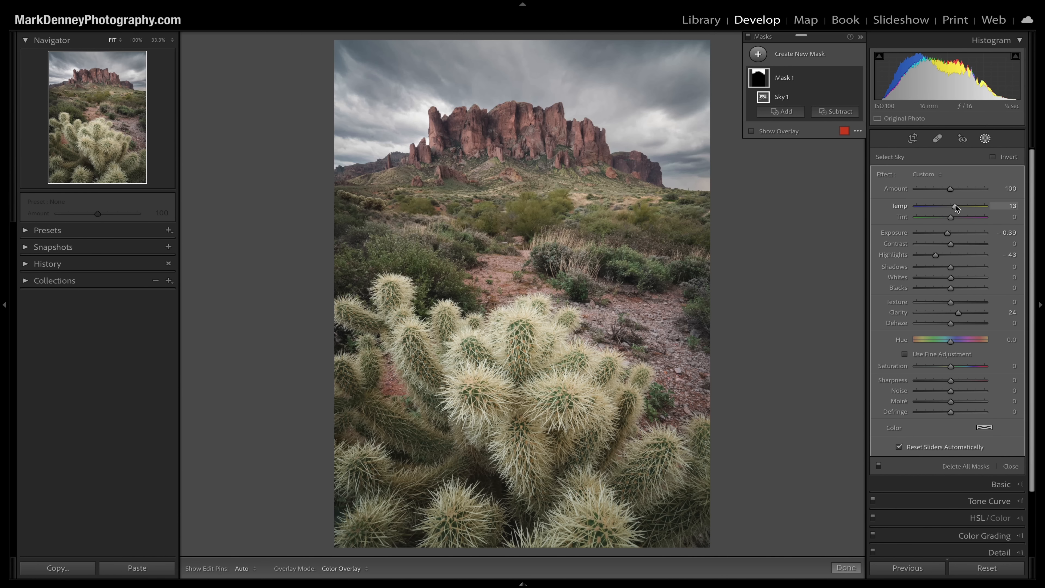
left_click_drag(935, 254, 936, 254)
- Compare the sky before and after by repeatedly hiding and showing Mask 1
left_click(856, 79)
left_click(856, 79)
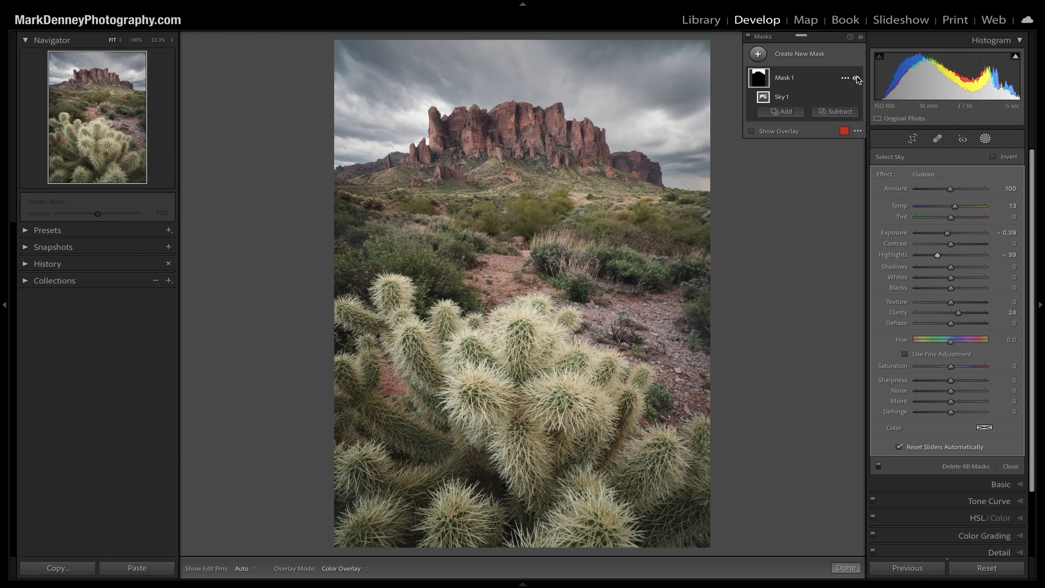
left_click(856, 78)
left_click(856, 79)
left_click(857, 79)
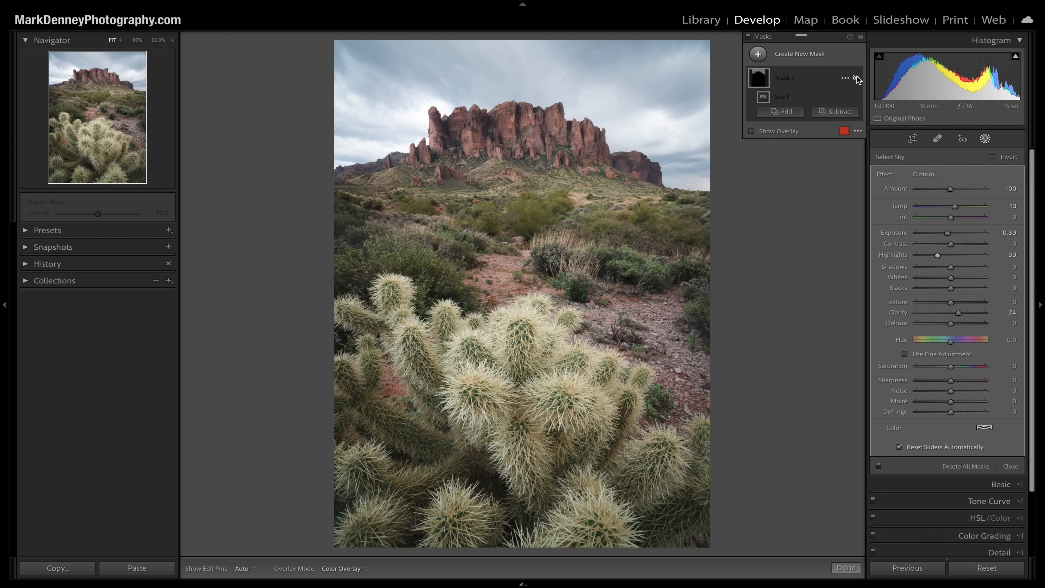
left_click(856, 79)
left_click(857, 78)
left_click(857, 79)
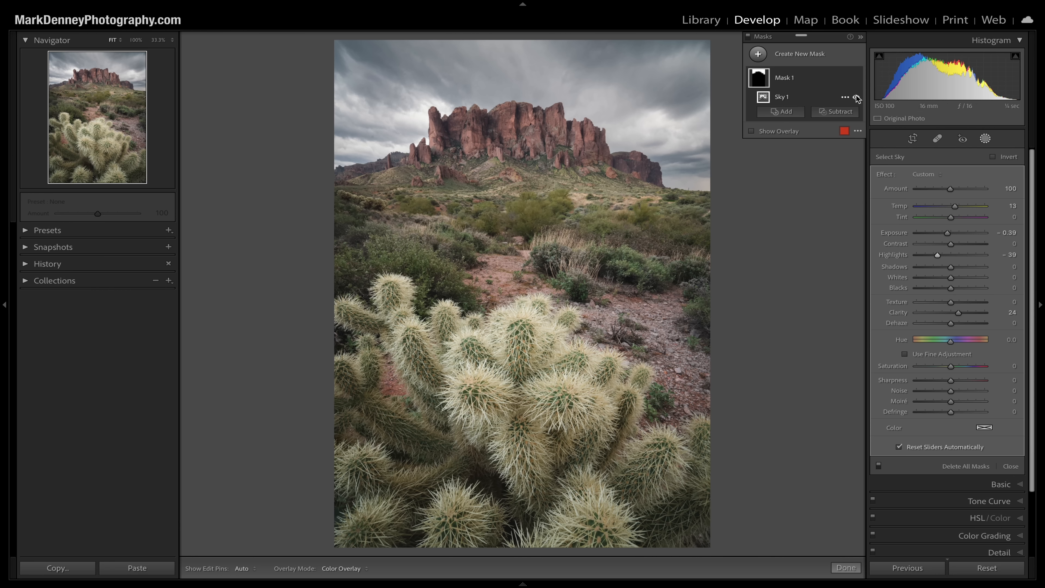
- Compare the photo with the Sky 1 component inside Mask 1 hidden and shown
left_click(857, 97)
left_click(857, 97)
left_click(857, 98)
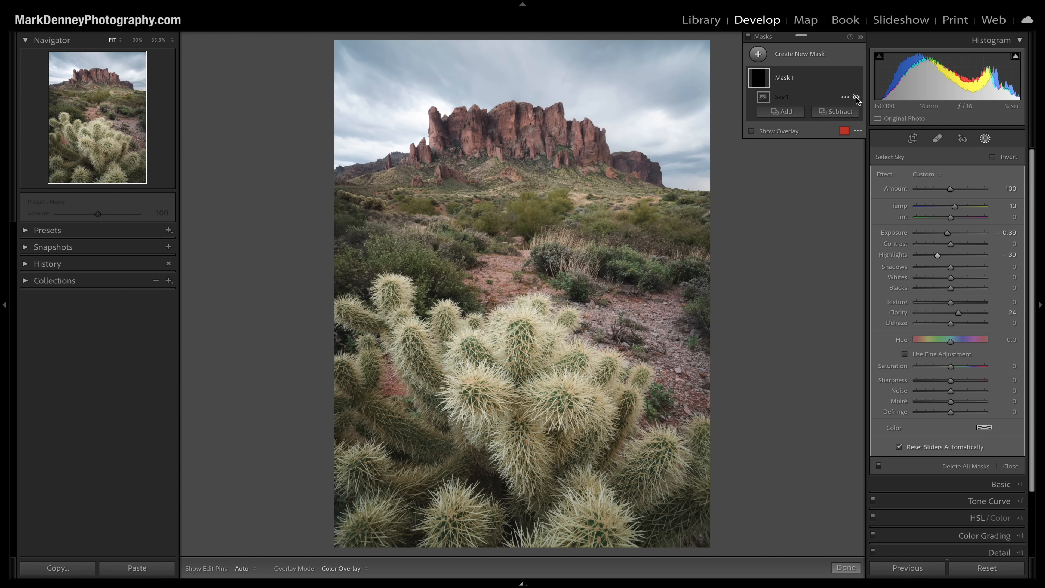
left_click(857, 97)
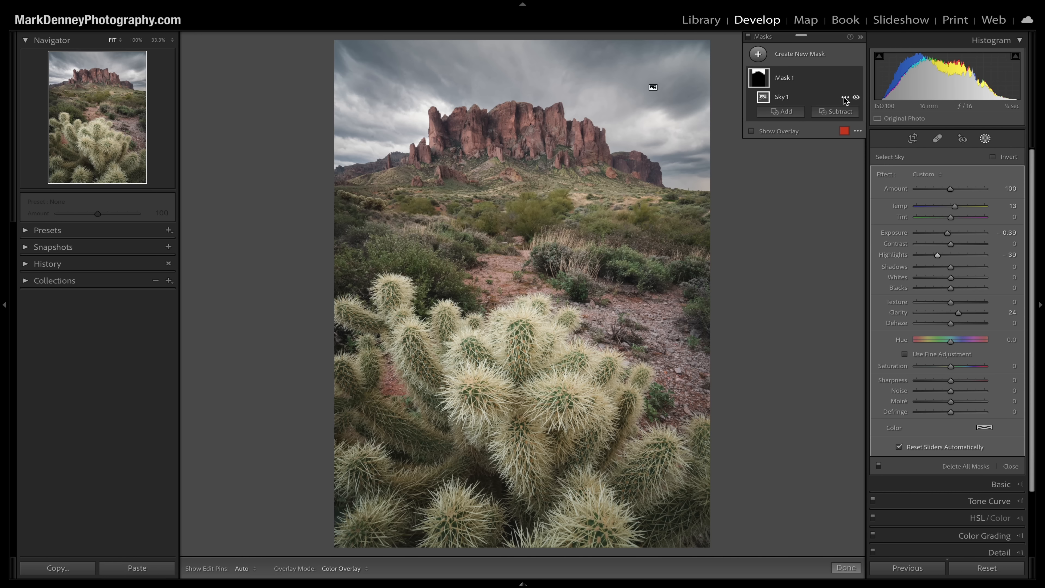
- Intersect the Sky 1 component with a horizontal linear gradient centred on the mountain, fading the sky adjustment toward the horizon
left_click(844, 97)
mouse_move(868, 146)
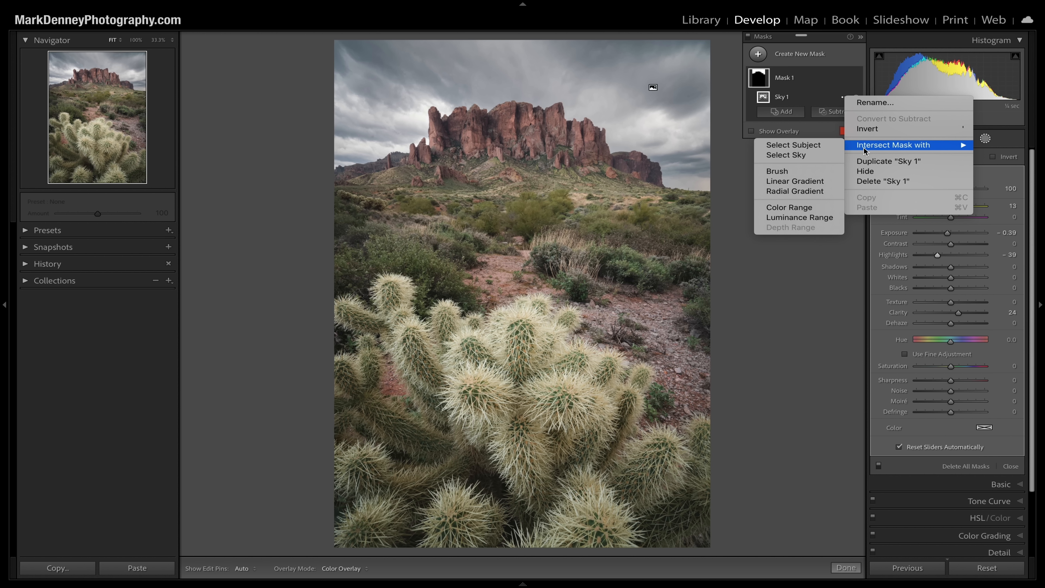
left_click(818, 184)
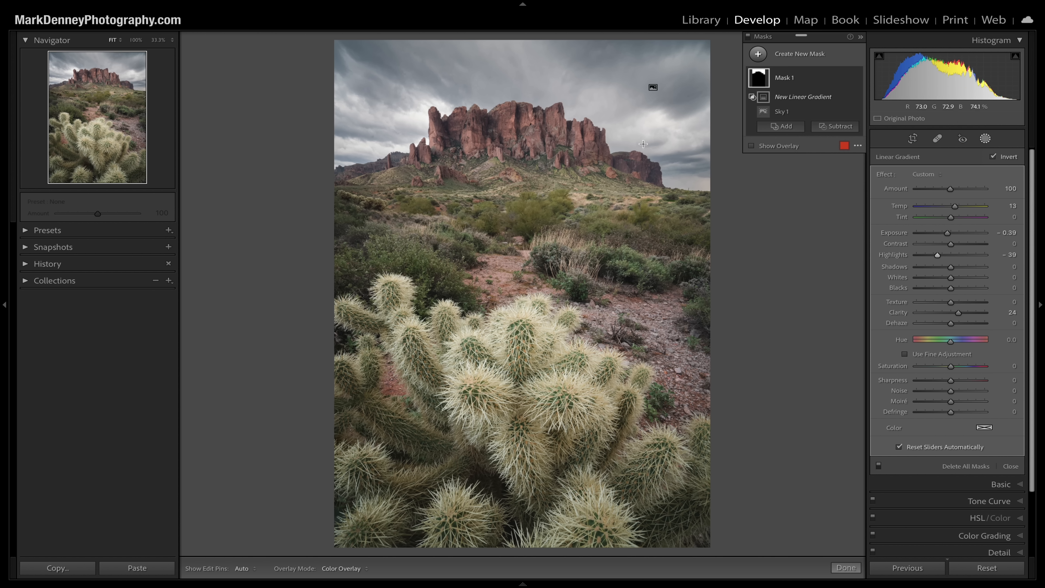
left_click_drag(667, 134, 682, 176)
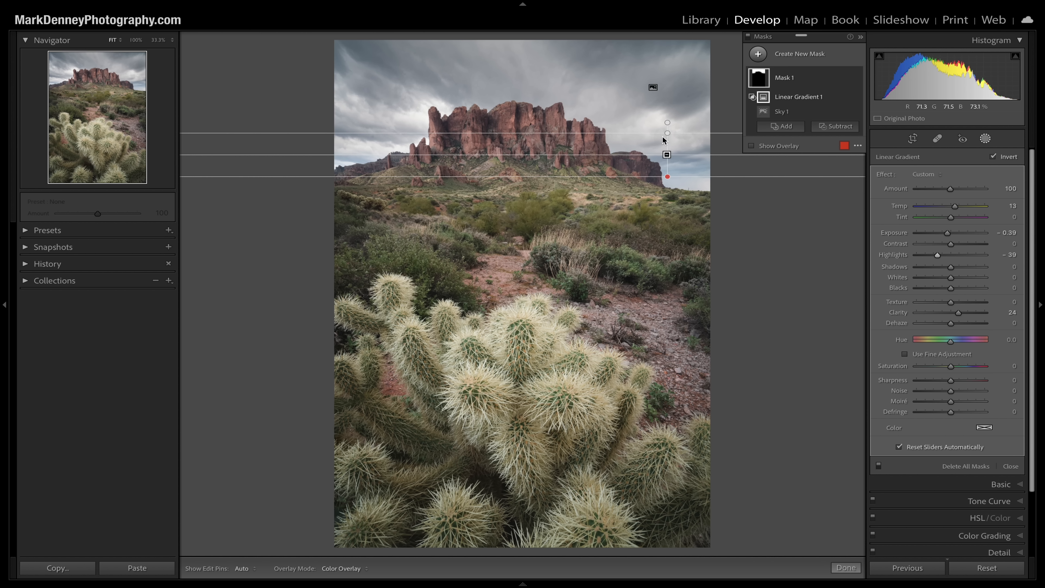
left_click_drag(668, 131, 667, 155)
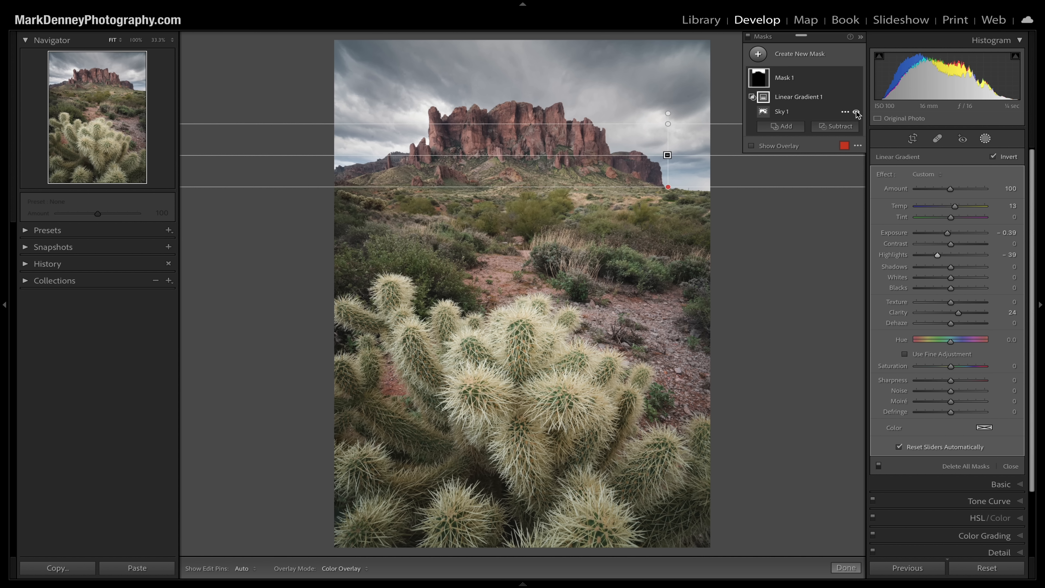
- Compare the photo with the Sky 1 component, the linear gradient and the whole mask each hidden and shown
left_click(856, 112)
left_click(856, 112)
left_click(856, 98)
left_click(856, 98)
left_click(857, 79)
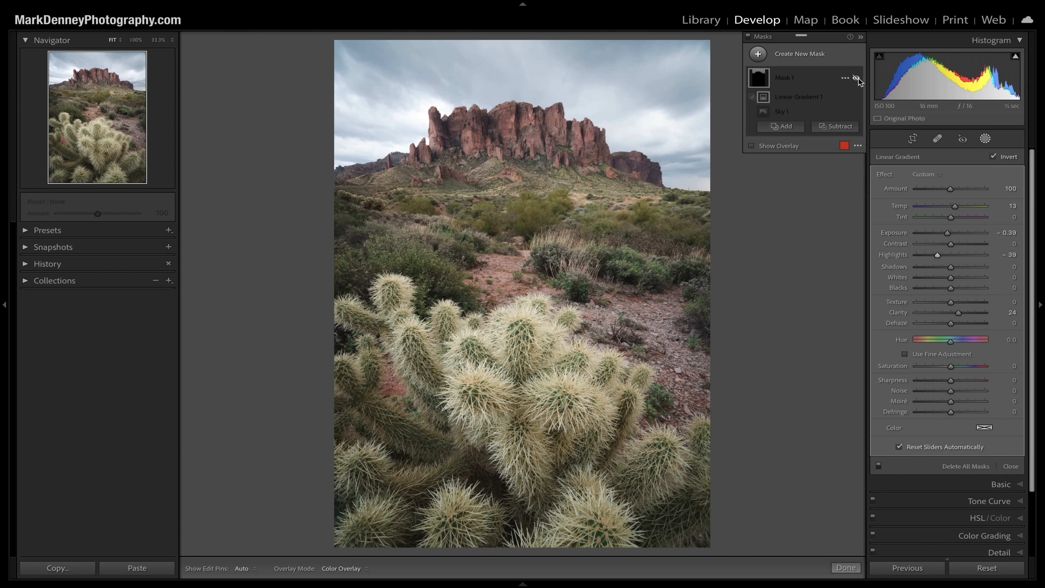
left_click(858, 79)
left_click(857, 79)
left_click(857, 79)
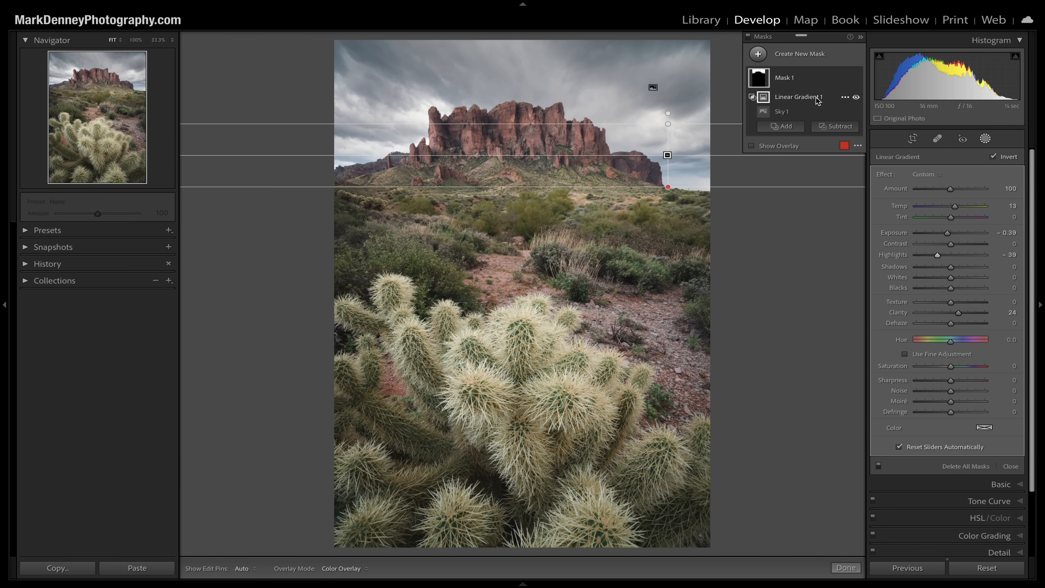
- Shift the linear gradient toward the photo's edge beside the mountain and widen its transition slightly
mouse_move(666, 153)
left_click_drag(667, 153, 689, 156)
- Compare the sky with the gradient-intersected mask hidden and shown
left_click(856, 79)
left_click(857, 79)
left_click(856, 78)
left_click(857, 79)
left_click(856, 79)
left_click(856, 79)
left_click(856, 78)
left_click(857, 79)
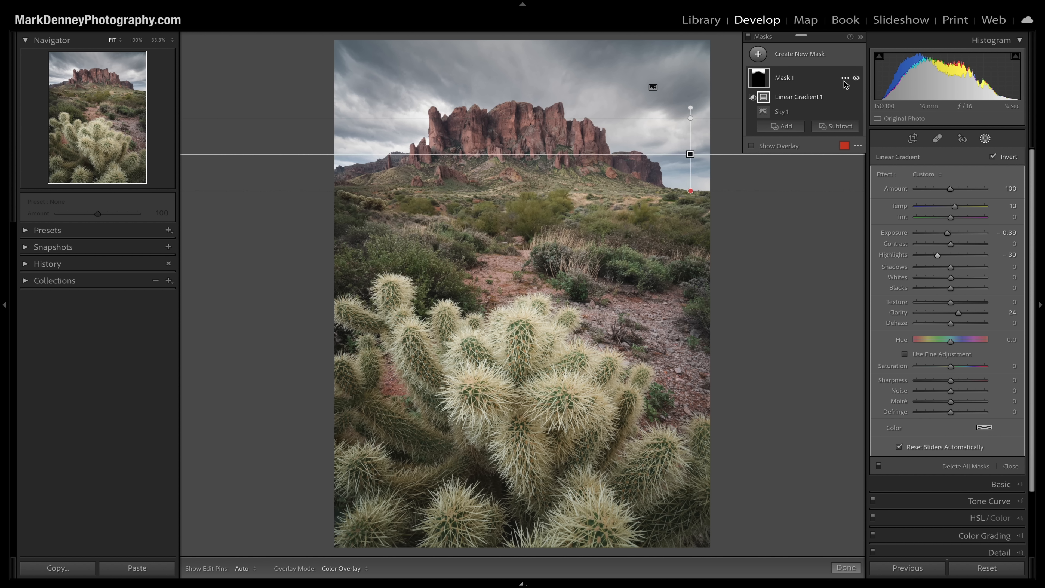
- Delete the gradient-intersected Mask 1 and create a fresh mask with Select Sky
left_click(845, 79)
left_click(882, 164)
left_click(906, 186)
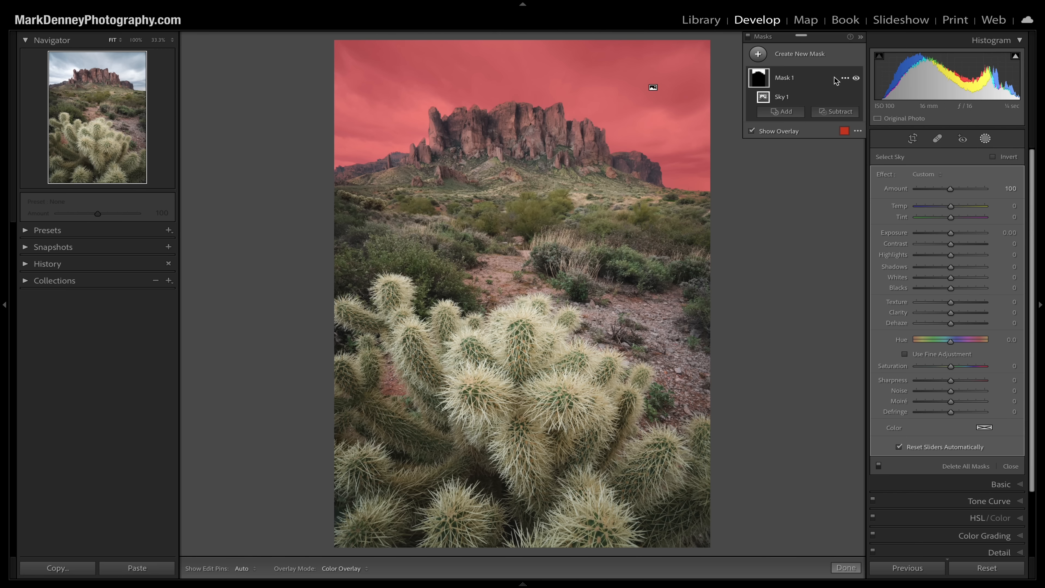
- Duplicate and invert the sky mask, and rename the original mask as Sky
left_click(845, 79)
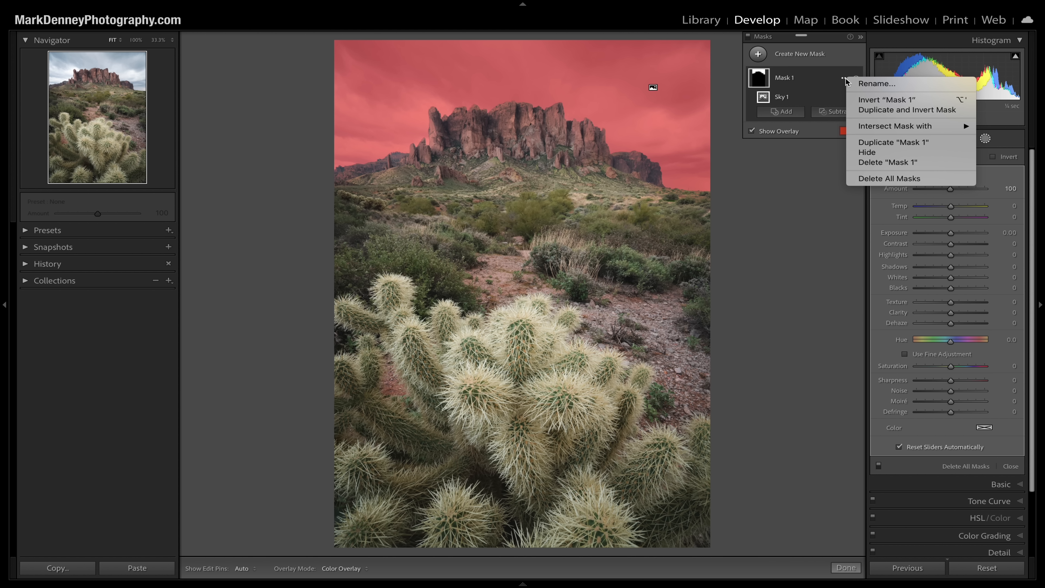
left_click(864, 110)
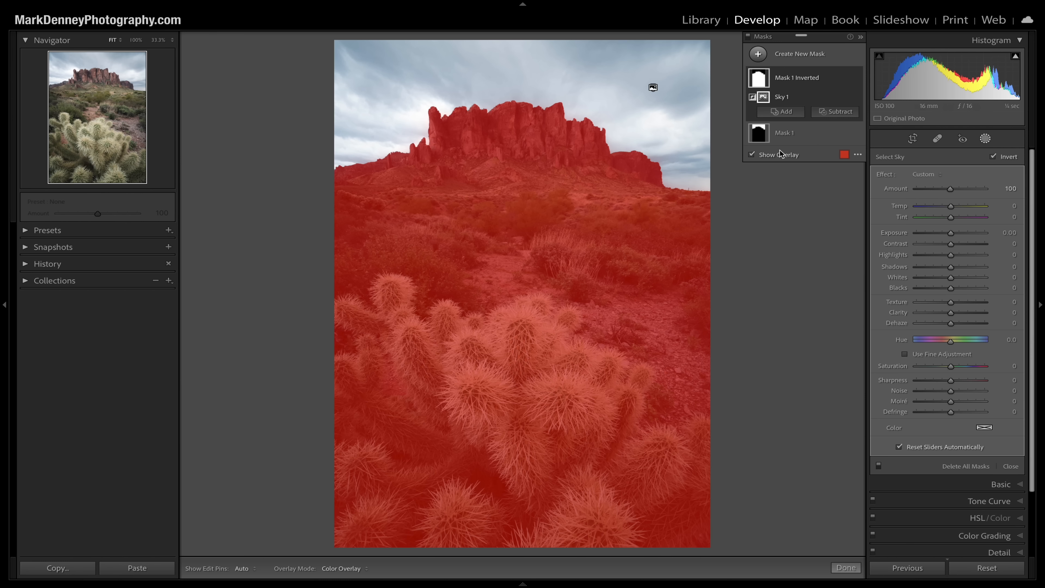
left_click(784, 132)
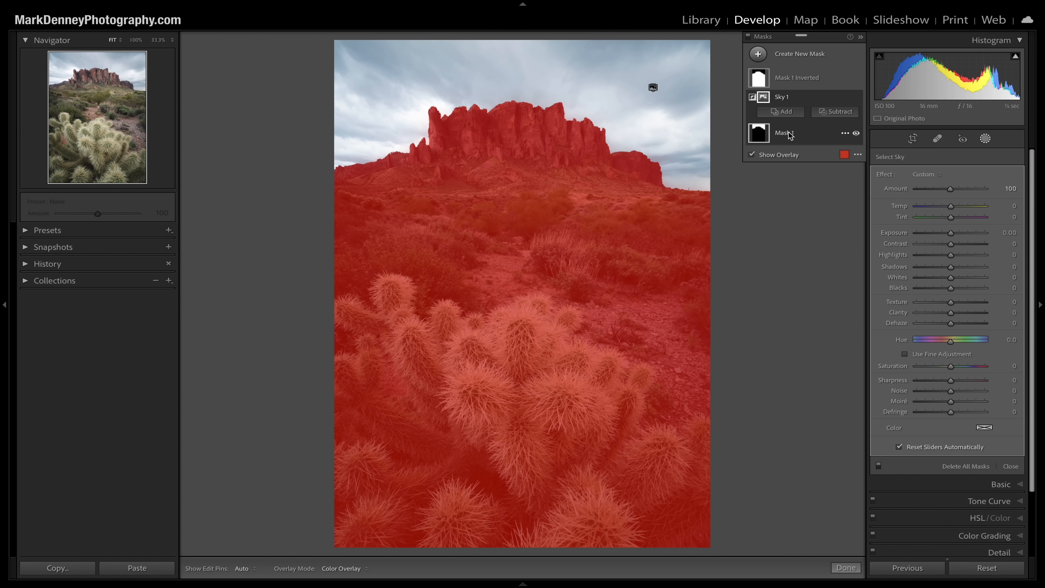
double_click(790, 105)
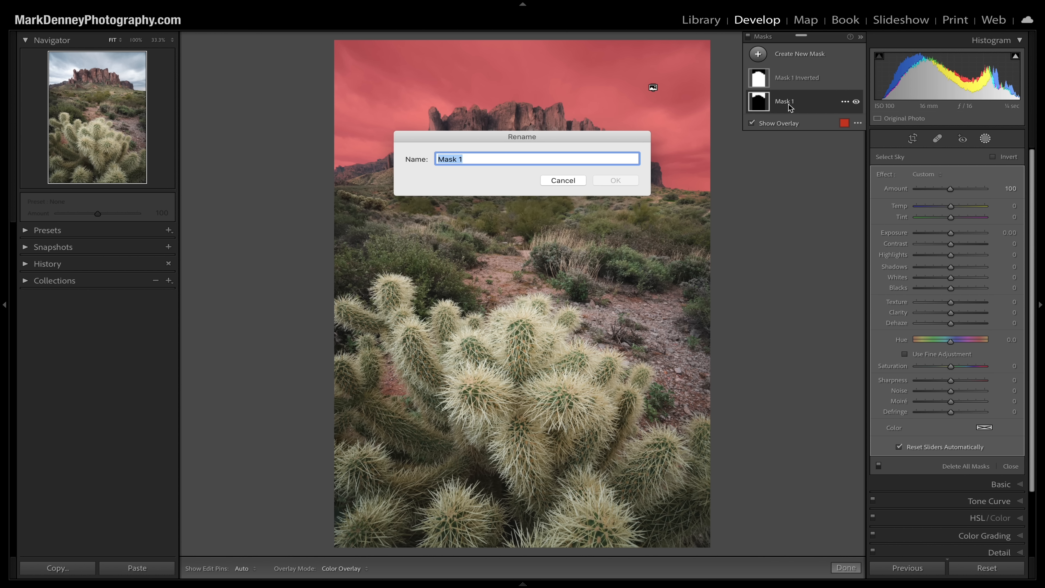
type("Sky")
key("Return")
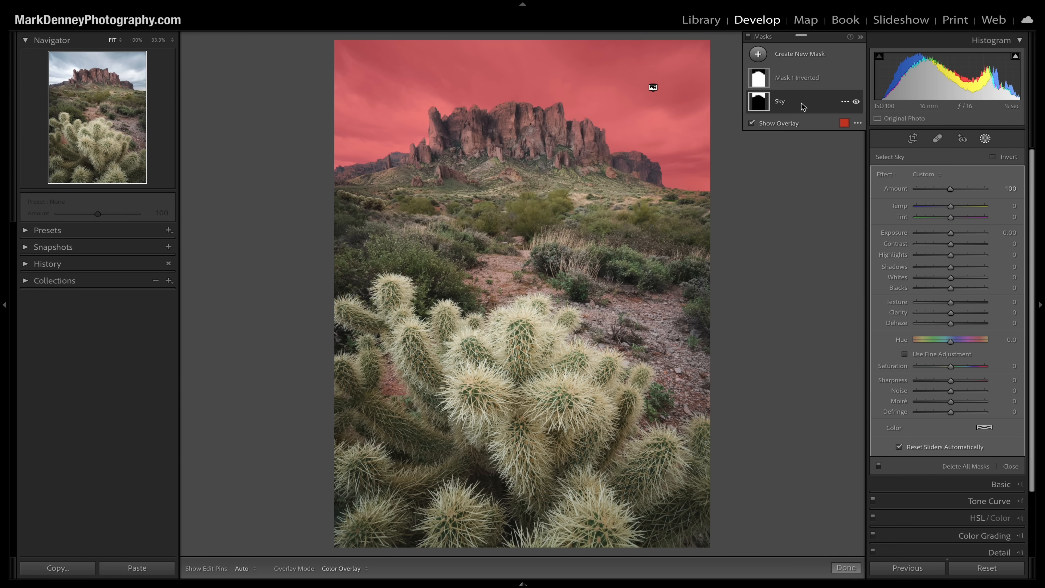
- Set the Sky mask's Exposure to −0.39, Highlights to −34, Clarity to 28 and Temp to 15
left_click_drag(950, 233, 939, 258)
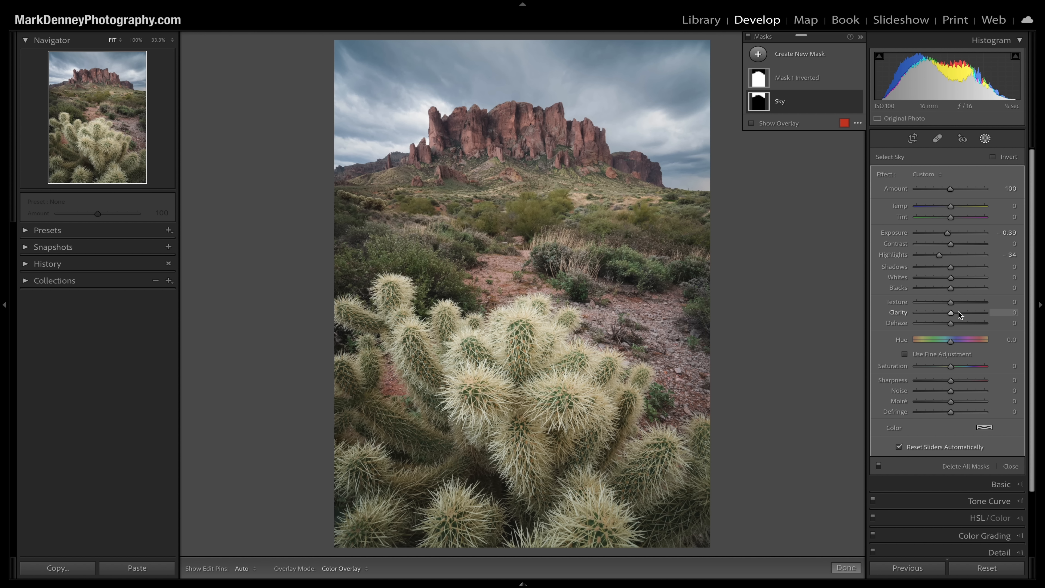
left_click_drag(959, 312, 969, 313)
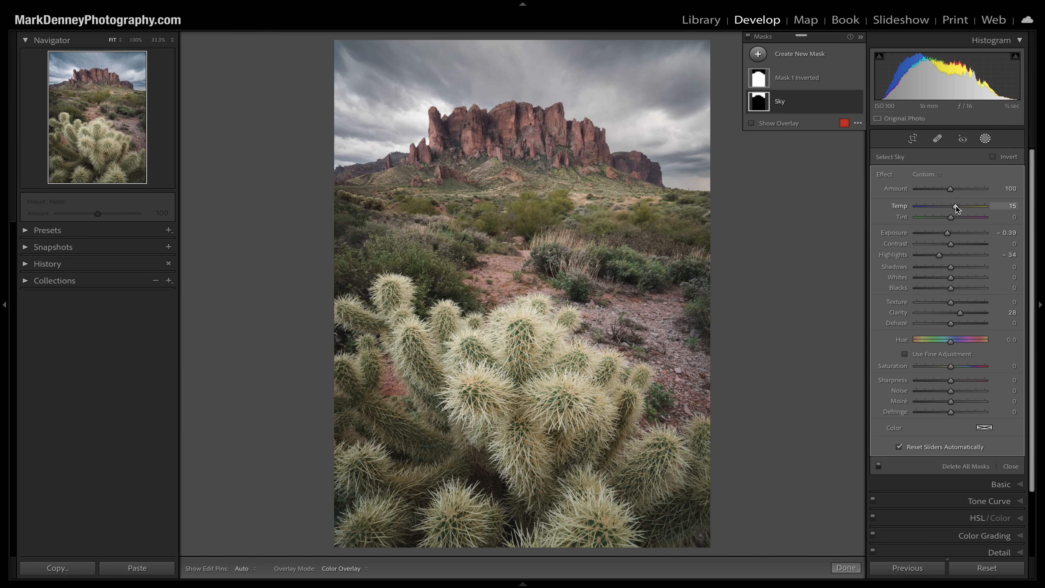
- Compare the photo with the Sky mask hidden and shown
left_click(855, 101)
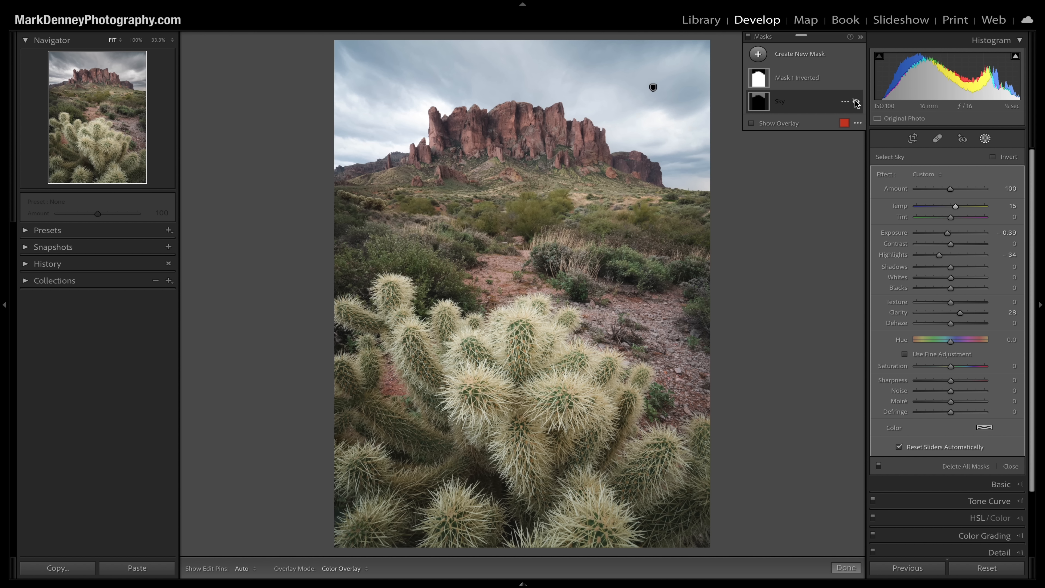
left_click(855, 101)
left_click(855, 102)
left_click(855, 102)
left_click(856, 102)
left_click(855, 102)
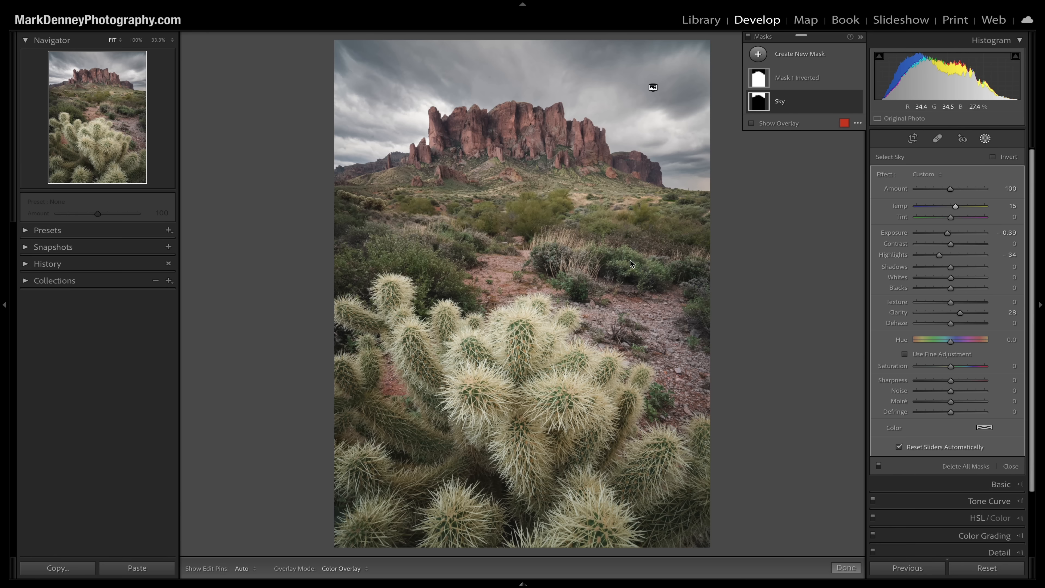
- Rename the inverted mask as Ground and set its Exposure to −0.31 and Temp to 3
double_click(806, 82)
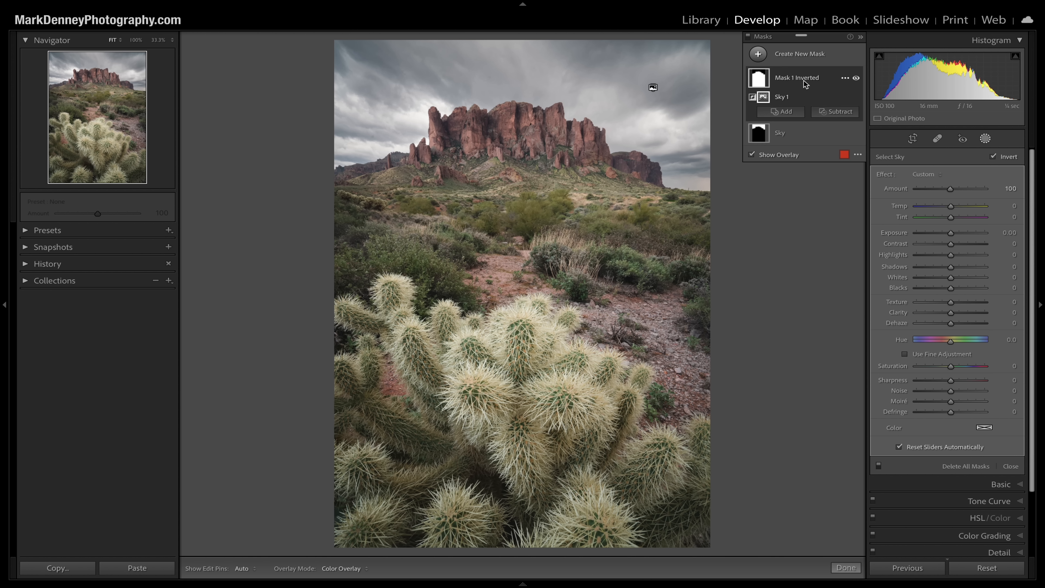
type("Groun")
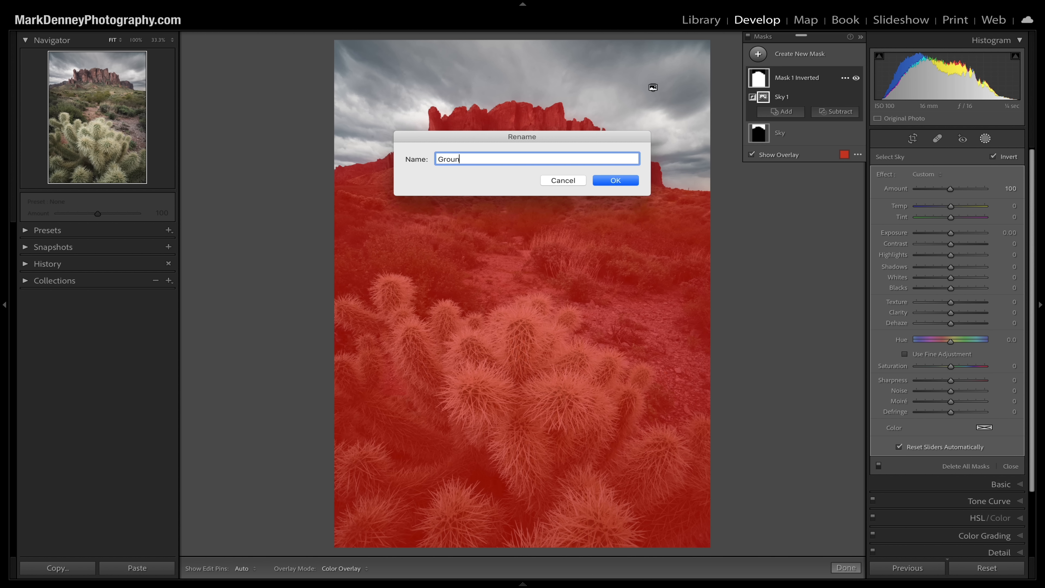
type("d")
key("Return")
left_click_drag(951, 233, 948, 234)
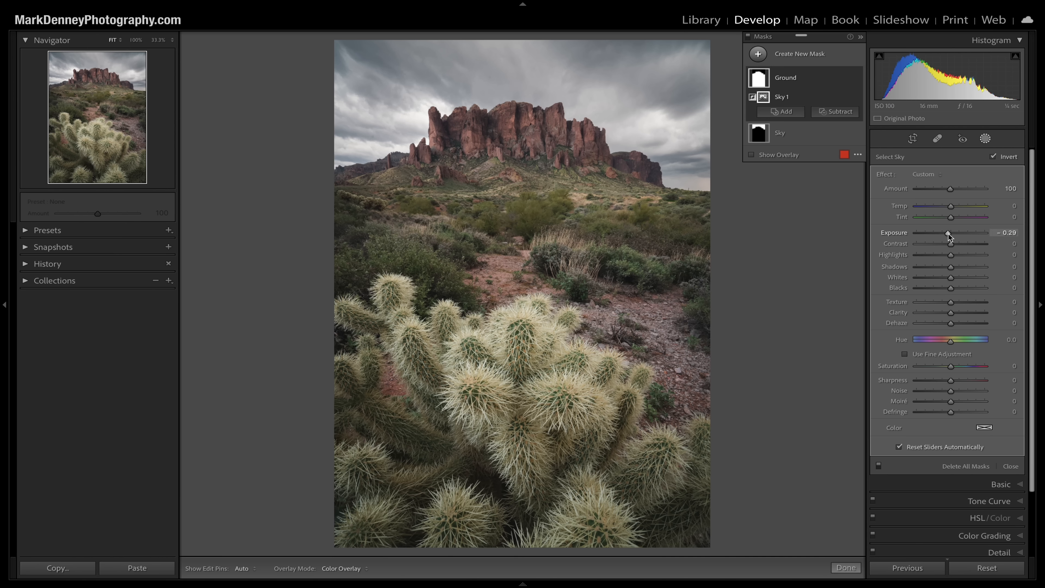
left_click_drag(949, 233, 948, 232)
- Compare the foreground with the Ground mask hidden and shown
left_click(856, 78)
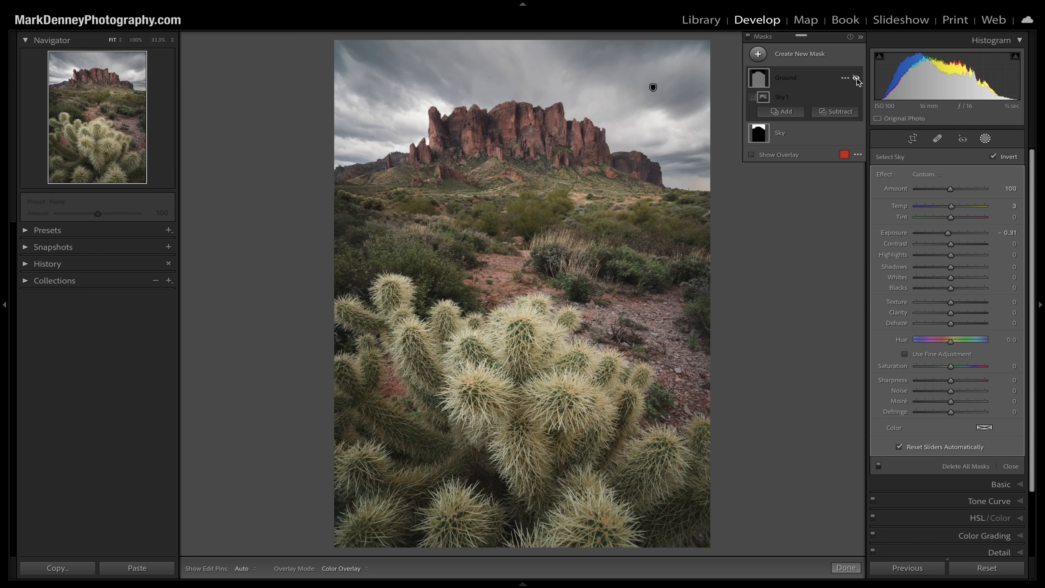
left_click(856, 78)
left_click(857, 77)
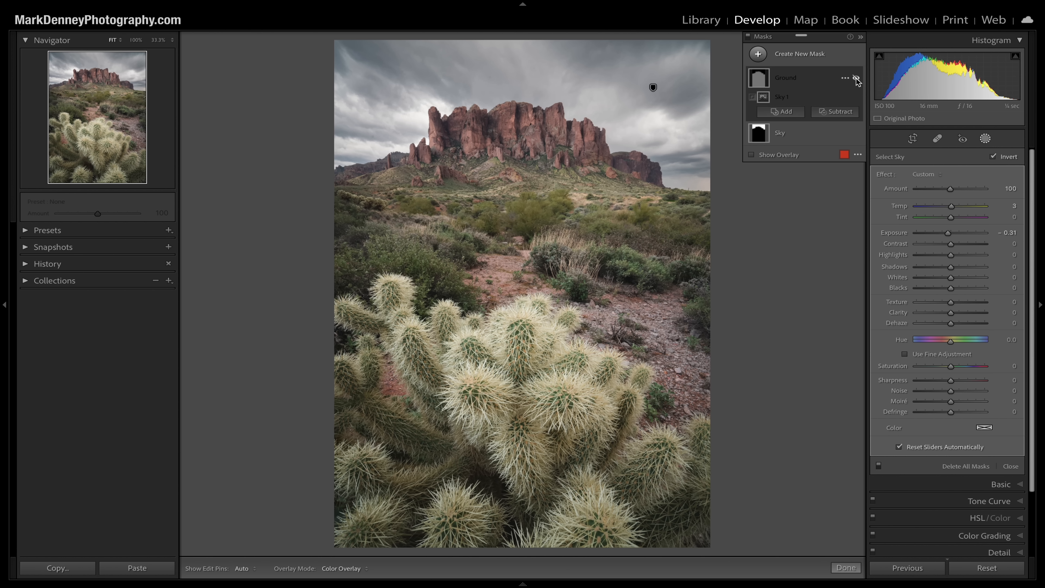
left_click(856, 79)
- Intersect the Sky mask's Sky 1 component with a horizontal linear gradient running from the mountain down past the horizon
left_click(800, 134)
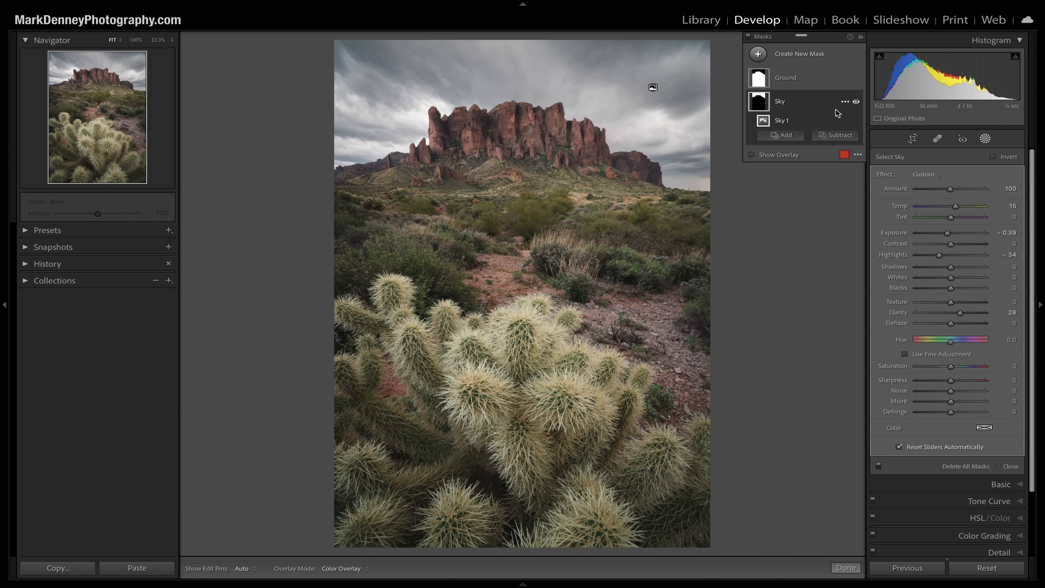
left_click(845, 122)
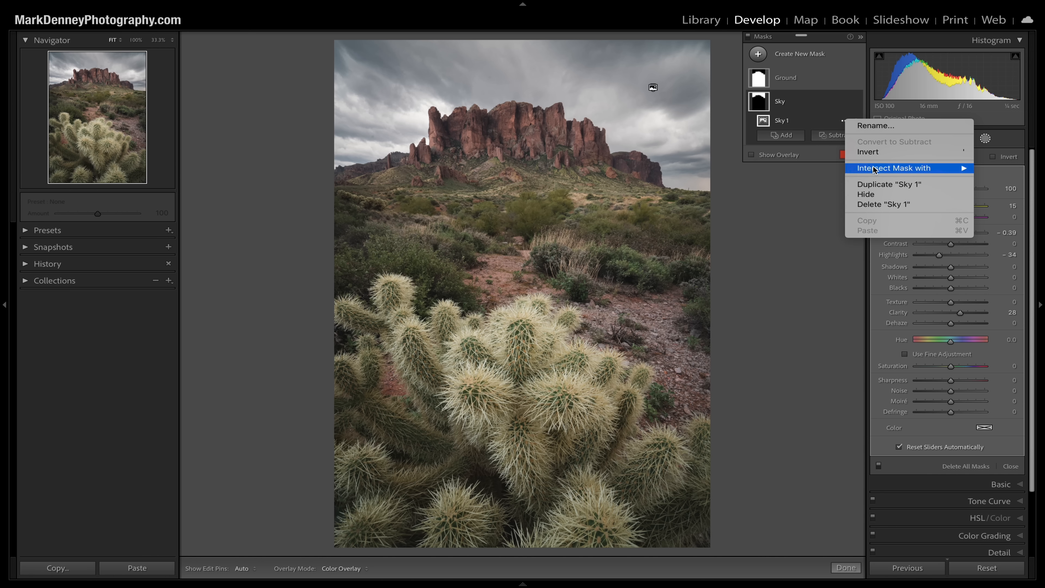
mouse_move(872, 169)
left_click(809, 205)
left_click_drag(681, 143, 680, 214)
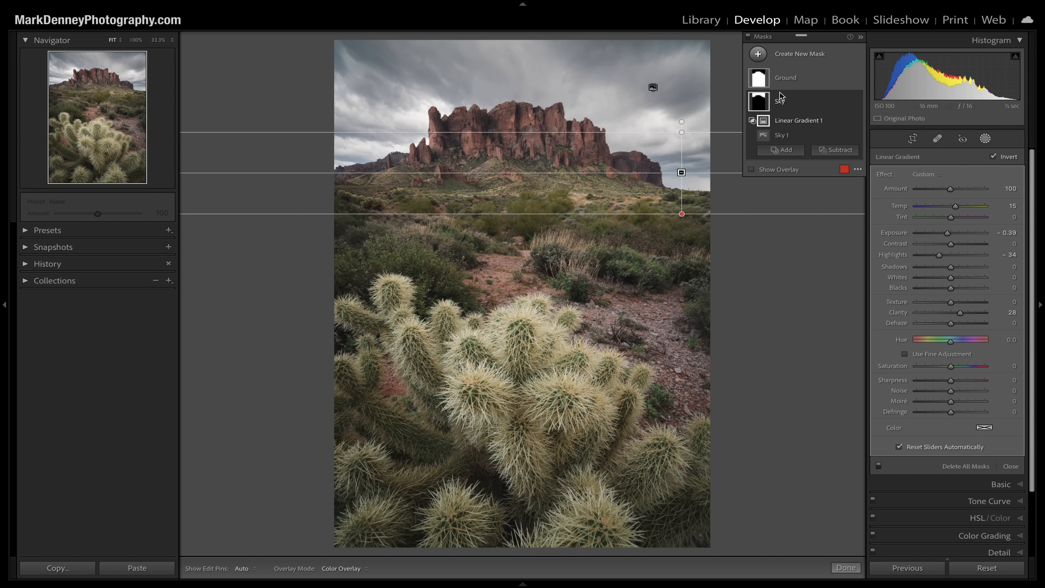
- Compare the photo with all masks turned off and on
left_click(749, 37)
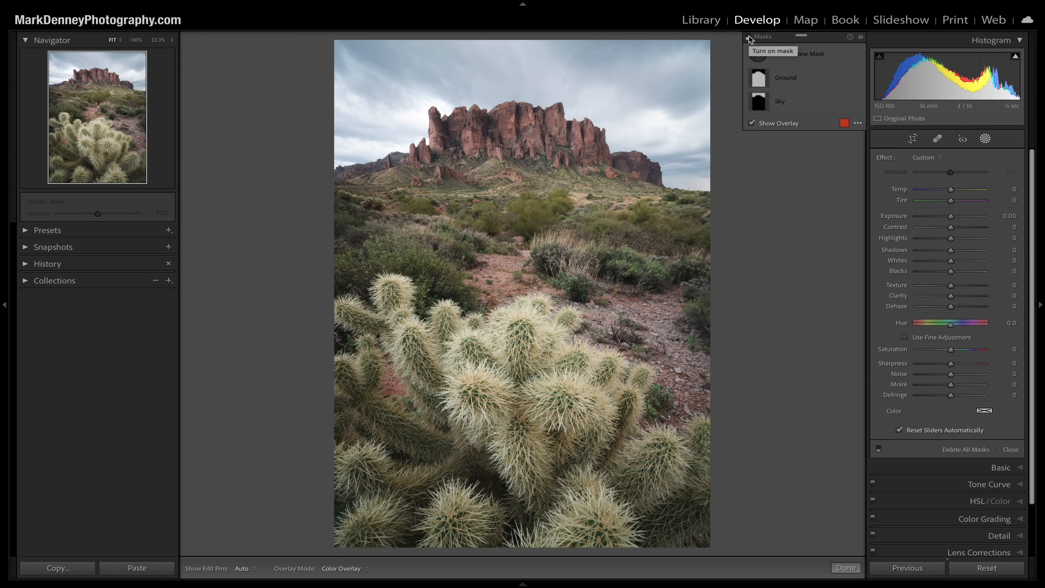
left_click(749, 38)
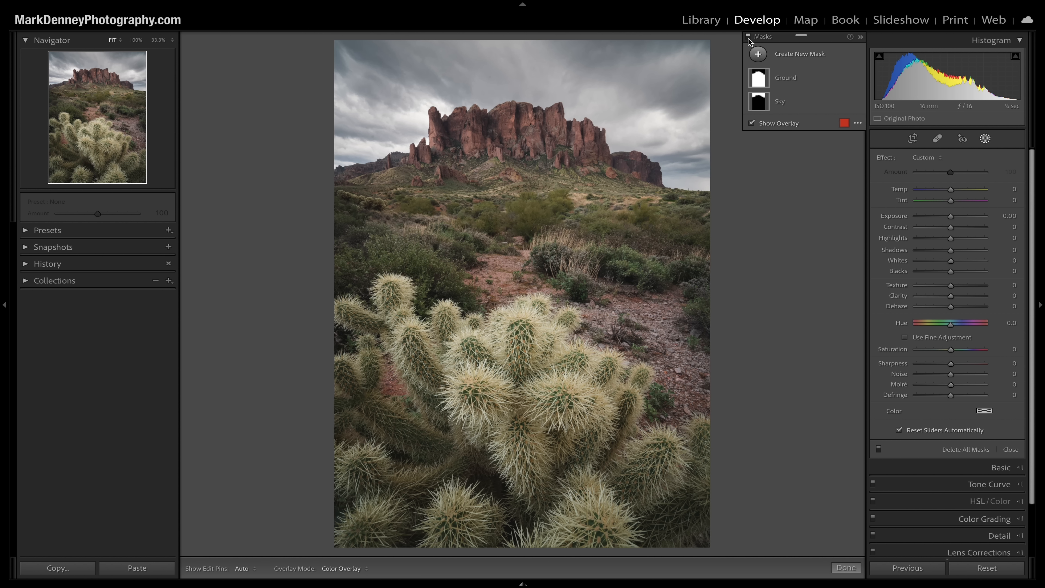
left_click(748, 37)
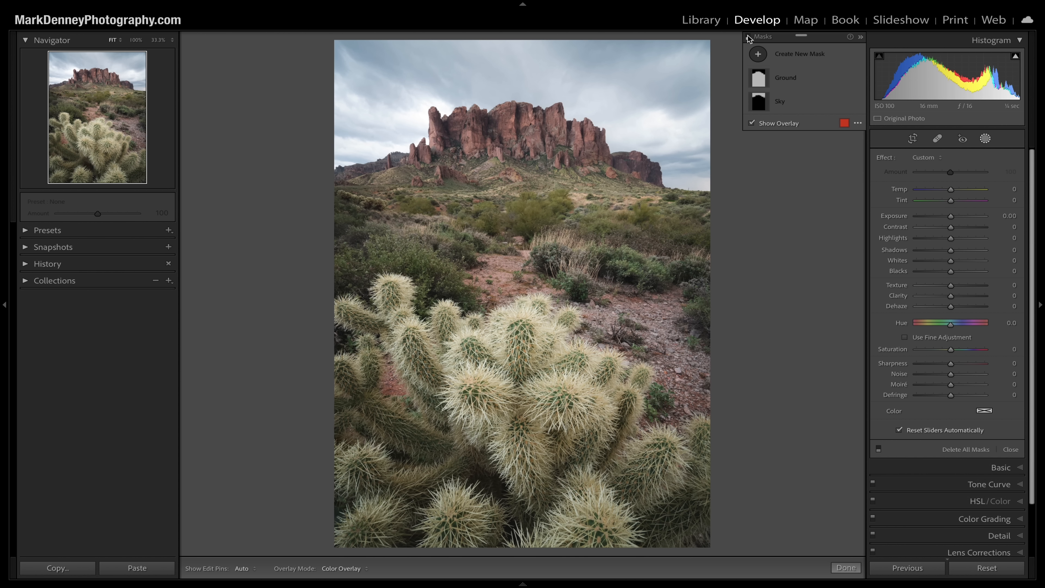
left_click(748, 38)
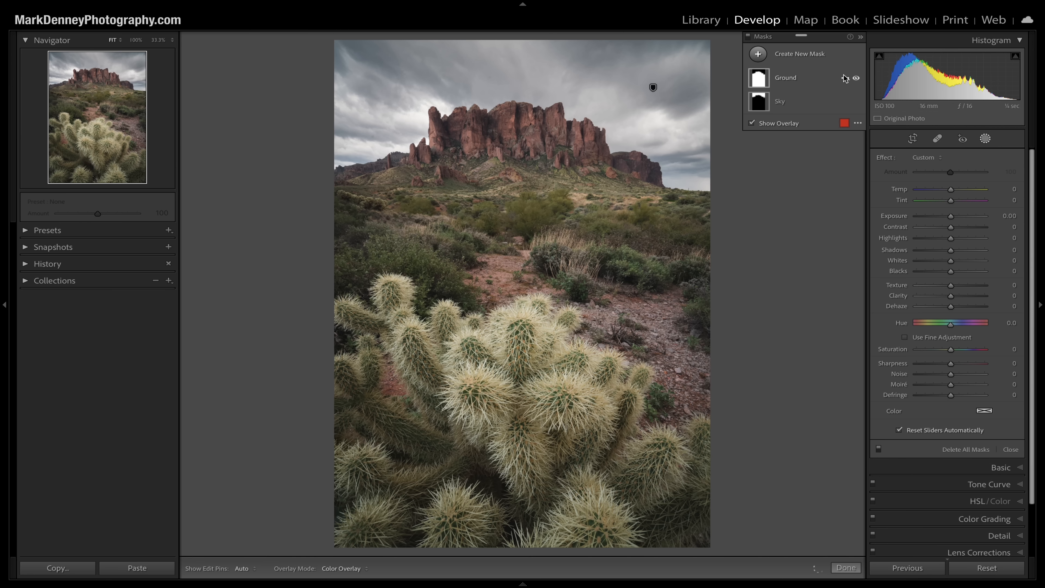
- Check the Ground mask's effect on the foreground by repeatedly hiding and showing it
left_click(856, 78)
left_click(857, 78)
left_click(856, 78)
left_click(856, 78)
left_click(856, 78)
left_click(856, 78)
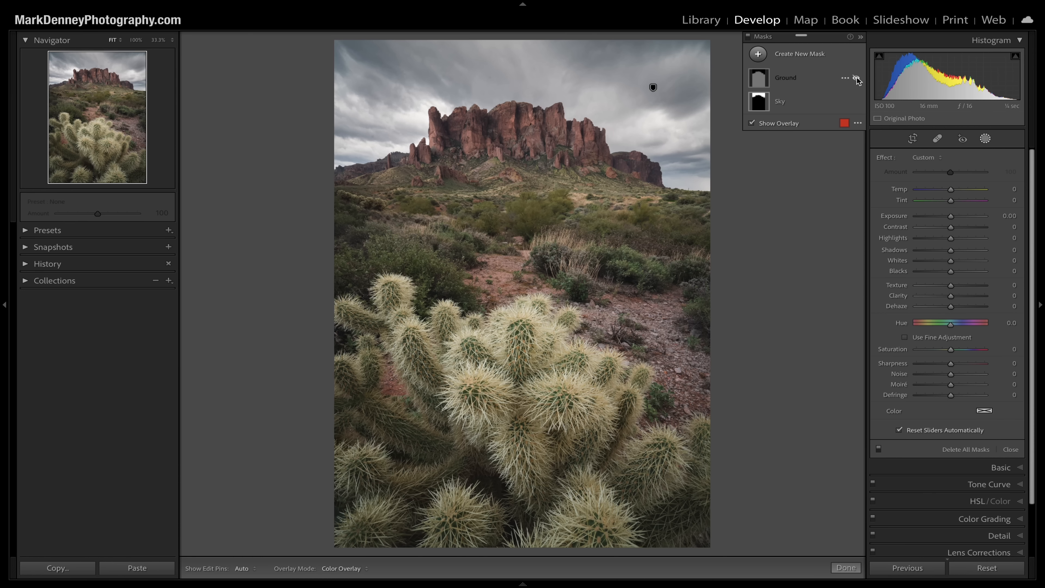
left_click(856, 79)
left_click(857, 79)
left_click(857, 79)
left_click(857, 79)
left_click(857, 79)
left_click(857, 78)
left_click(857, 78)
left_click(856, 78)
left_click(856, 79)
left_click(857, 78)
left_click(856, 78)
left_click(857, 78)
left_click(857, 78)
left_click(857, 78)
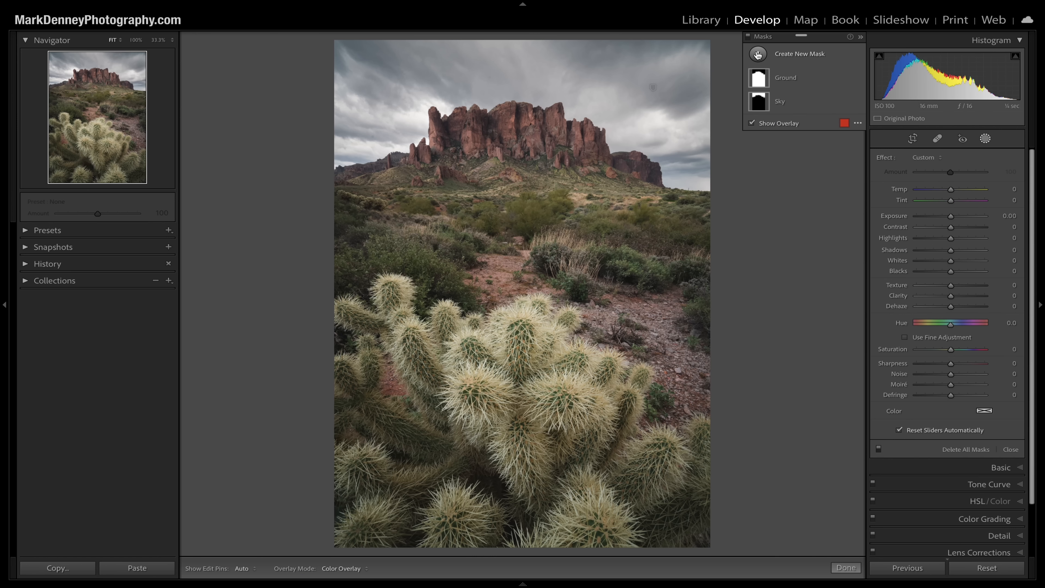
- Add a Radial Gradient mask centred on the photo's lower edge and stretch it wide over the foreground cactus
left_click(758, 55)
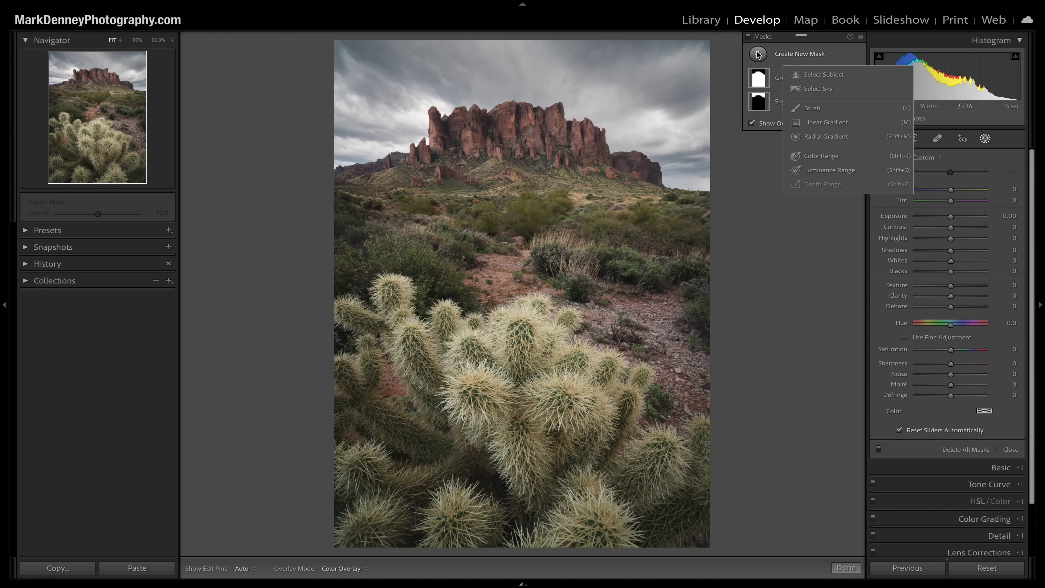
left_click(835, 139)
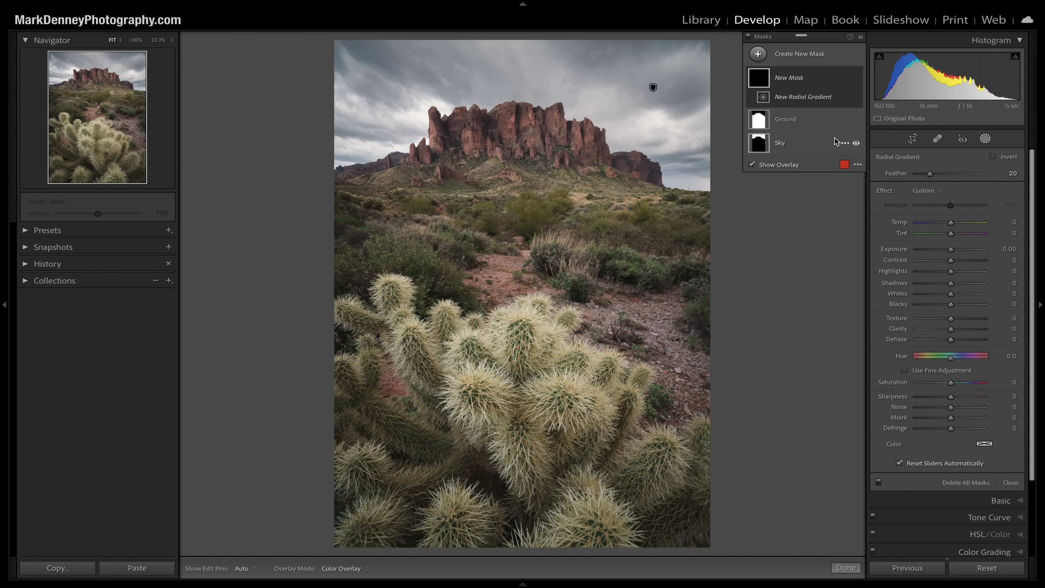
left_click_drag(487, 342, 683, 509)
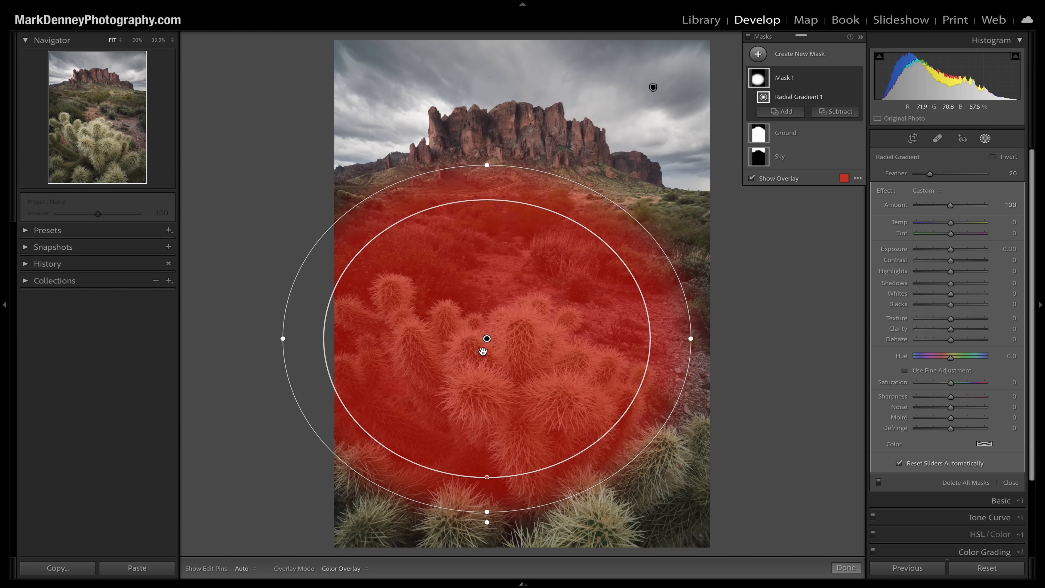
left_click_drag(487, 340, 520, 546)
left_click_drag(520, 373, 519, 256)
left_click_drag(723, 546, 778, 542)
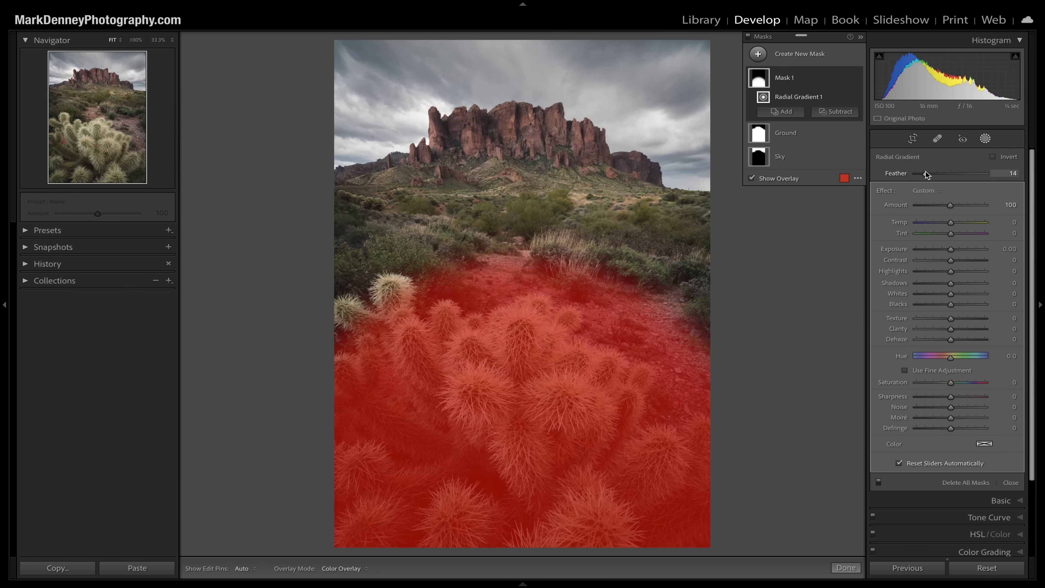
- Set the radial mask's Feather to 15, Exposure 0.28, Whites 9, Texture 17 and Clarity 6, and compare it hidden and shown
left_click_drag(951, 250, 953, 253)
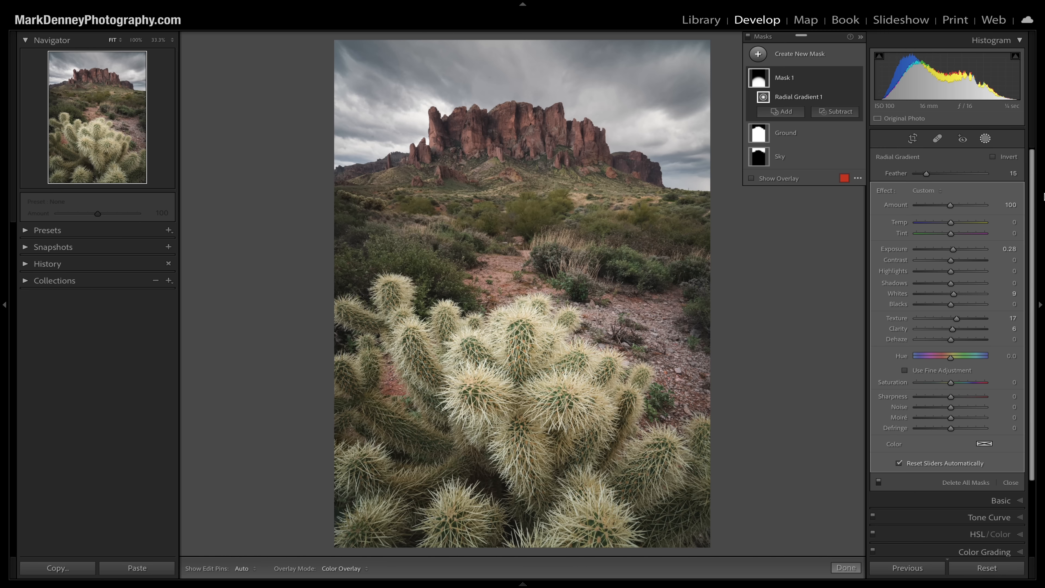
left_click(857, 78)
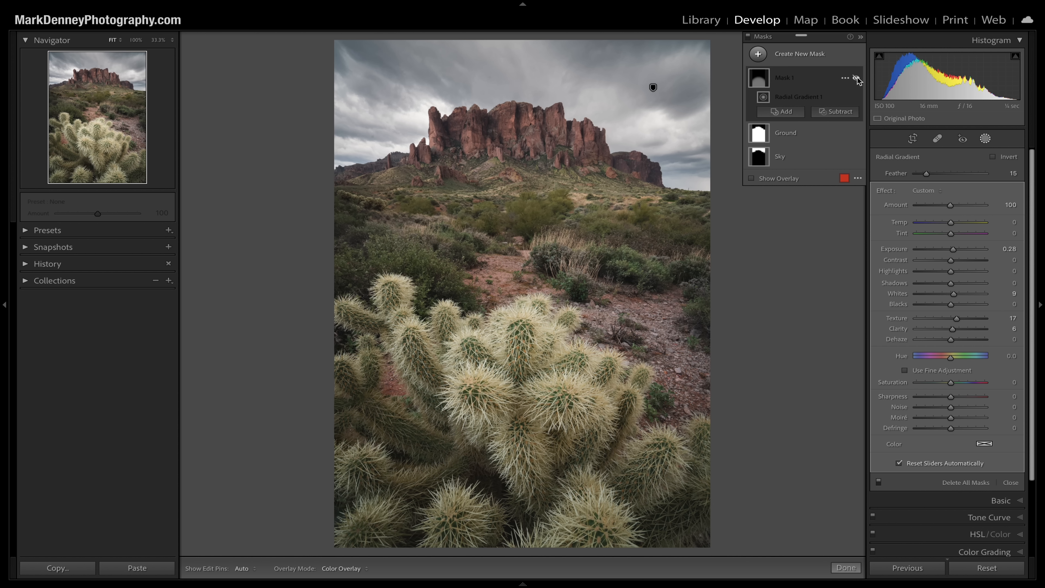
left_click(856, 79)
left_click(857, 79)
left_click(856, 78)
- Rename the radial gradient mask as Cactus
left_click(784, 80)
double_click(784, 79)
type("Cactus")
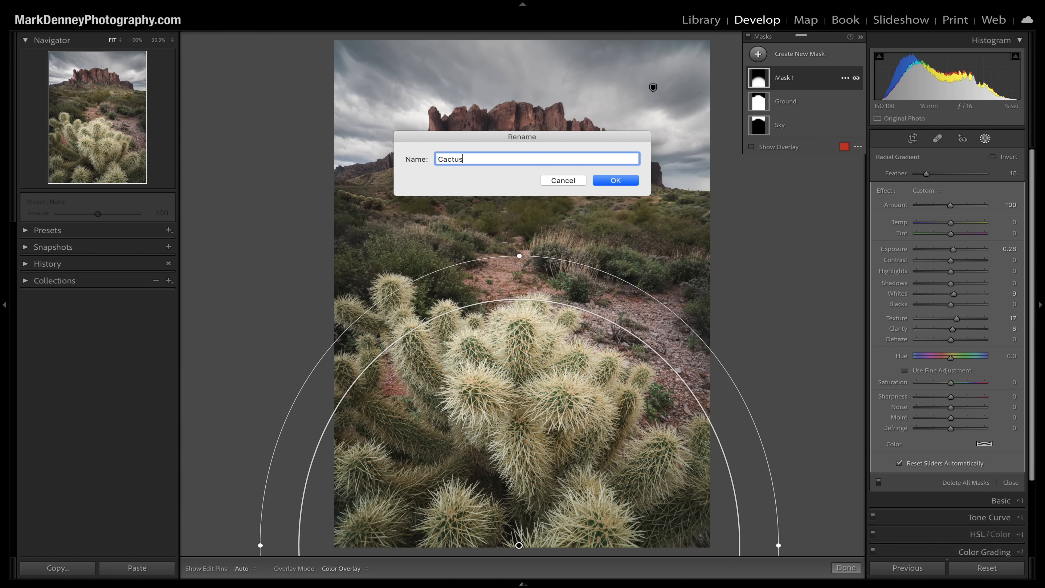
key("Return")
- Compare the foreground with the Cactus mask hidden and shown
left_click(856, 78)
left_click(857, 78)
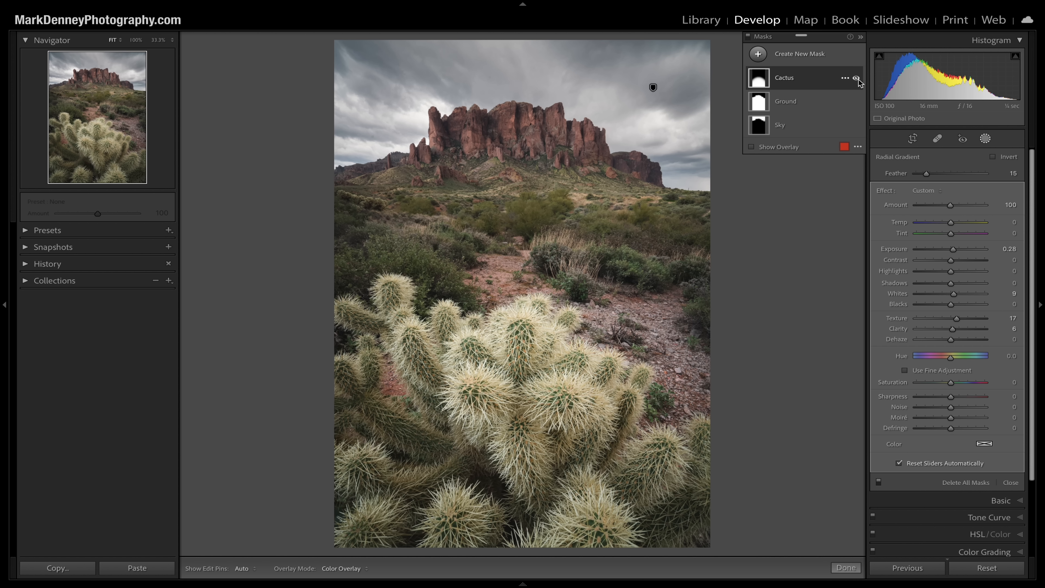
left_click(857, 78)
left_click(857, 78)
left_click(857, 78)
left_click(856, 78)
left_click(857, 78)
left_click(857, 78)
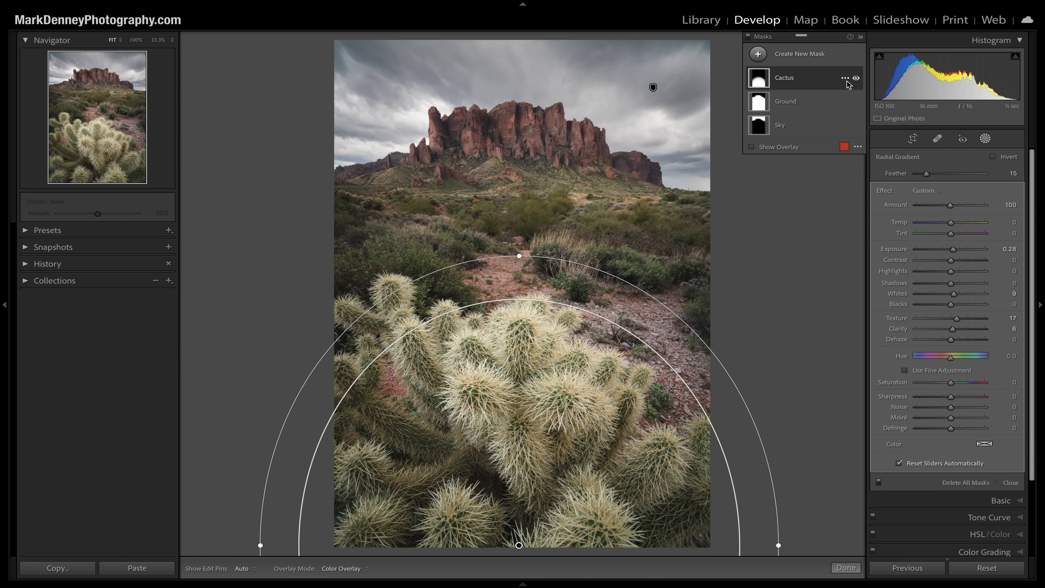
- Intersect the Cactus mask with a Luminance Range
left_click(845, 78)
mouse_move(869, 125)
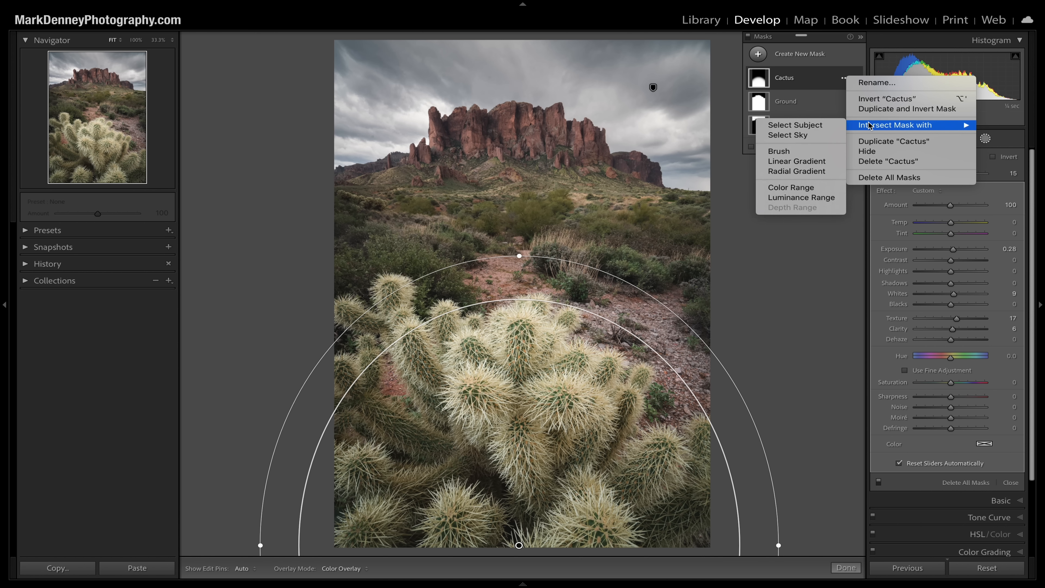
left_click(798, 198)
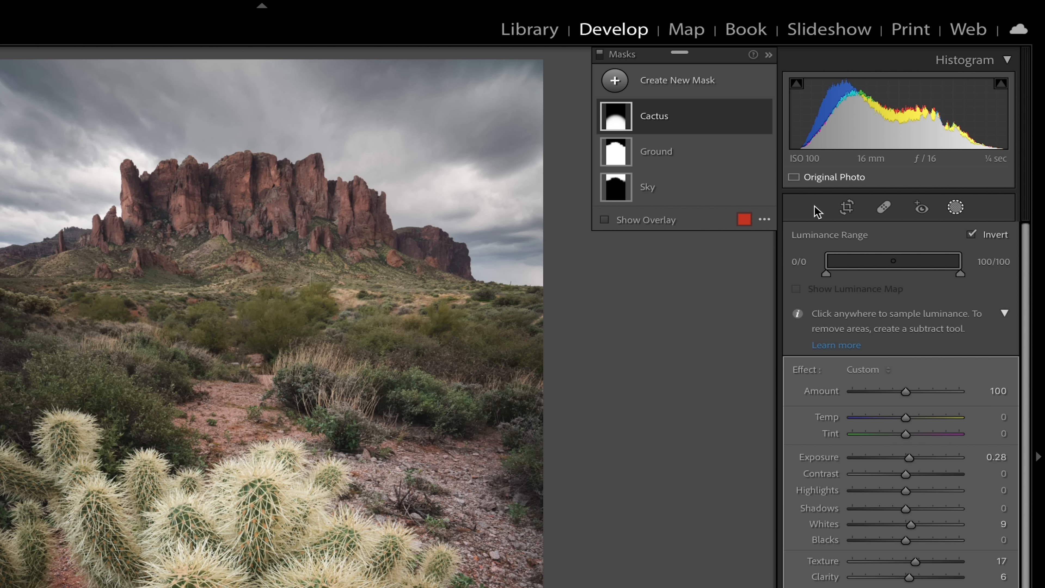
mouse_move(826, 277)
left_mouse_down()
mouse_move(850, 276)
mouse_move(826, 274)
left_mouse_up()
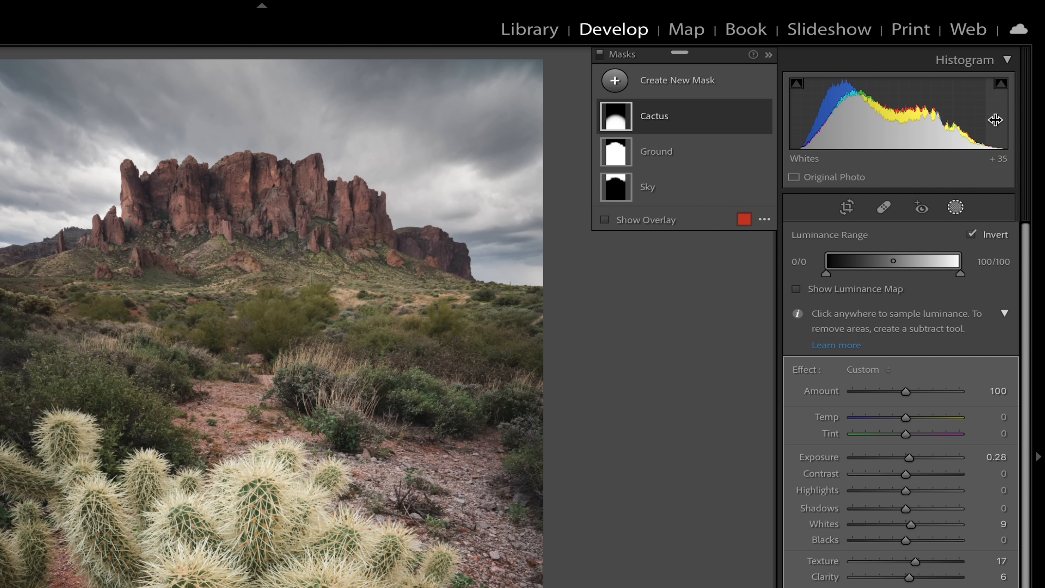
mouse_move(961, 278)
left_mouse_down()
mouse_move(940, 275)
mouse_move(976, 273)
left_mouse_up()
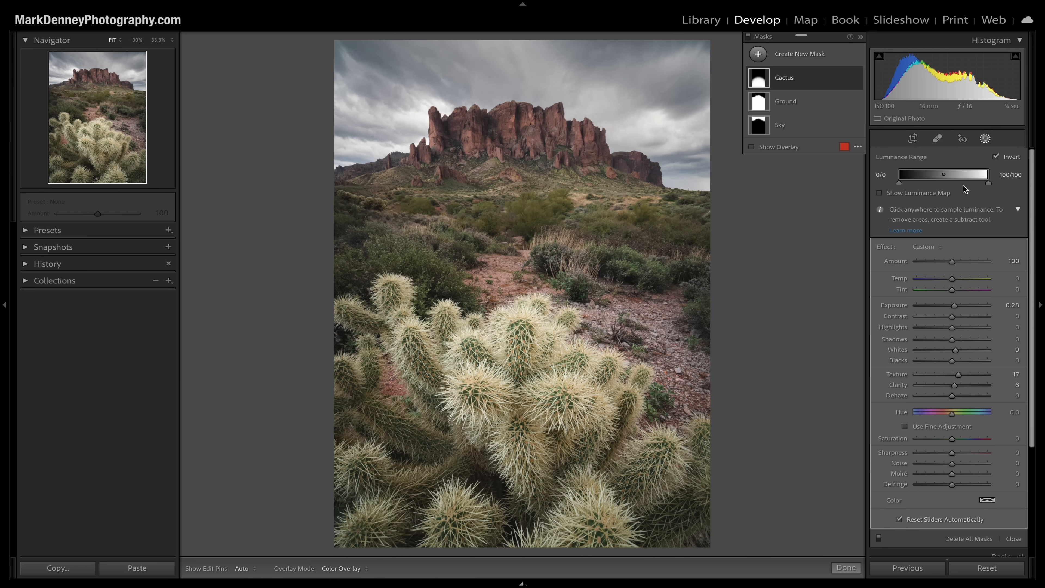
- Using the luminance map, restrict the Cactus mask's range to brighter tones, with the lower limit at 48/61 and upper limit at 100/100
left_click(897, 193)
left_click_drag(899, 182, 909, 184)
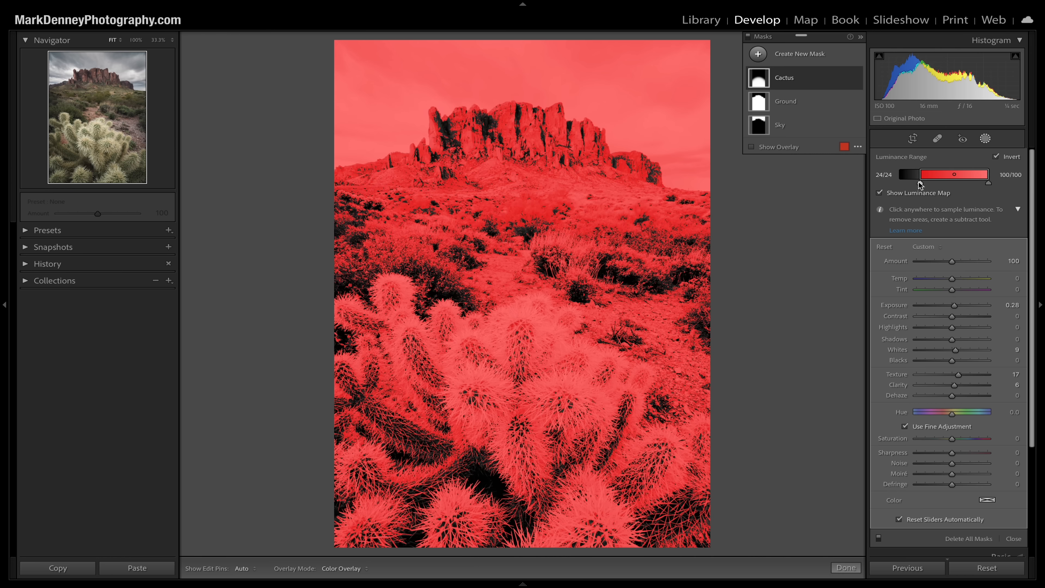
left_click_drag(921, 185, 921, 185)
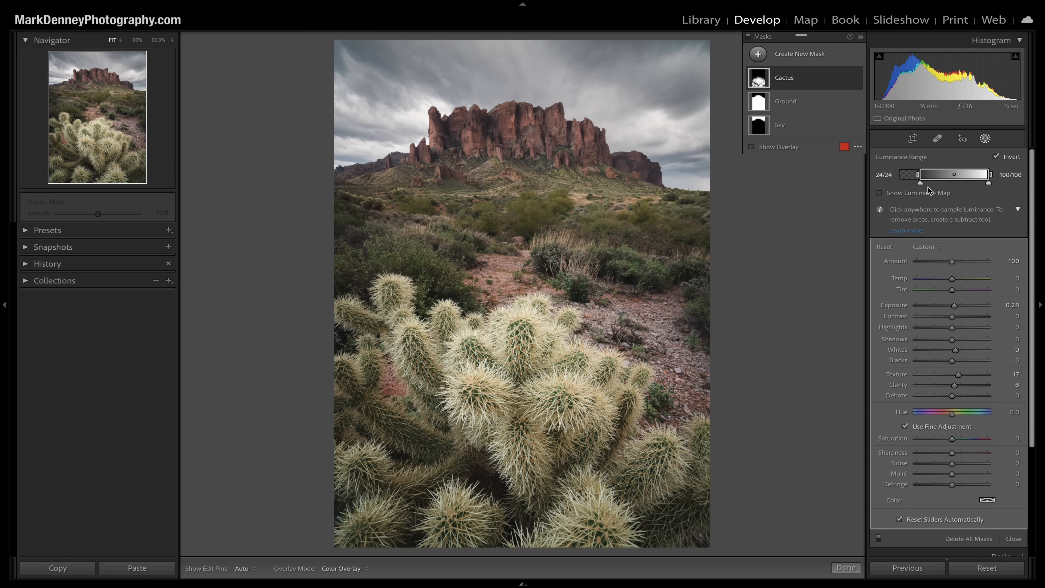
left_click_drag(920, 183, 932, 187)
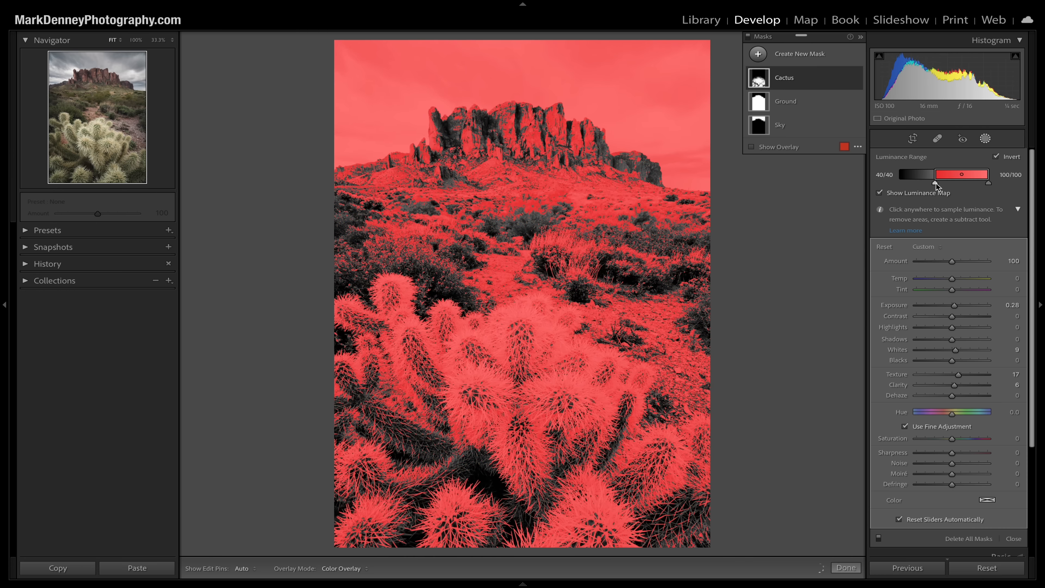
mouse_move(938, 184)
left_mouse_down()
mouse_move(952, 175)
mouse_move(943, 184)
left_mouse_up()
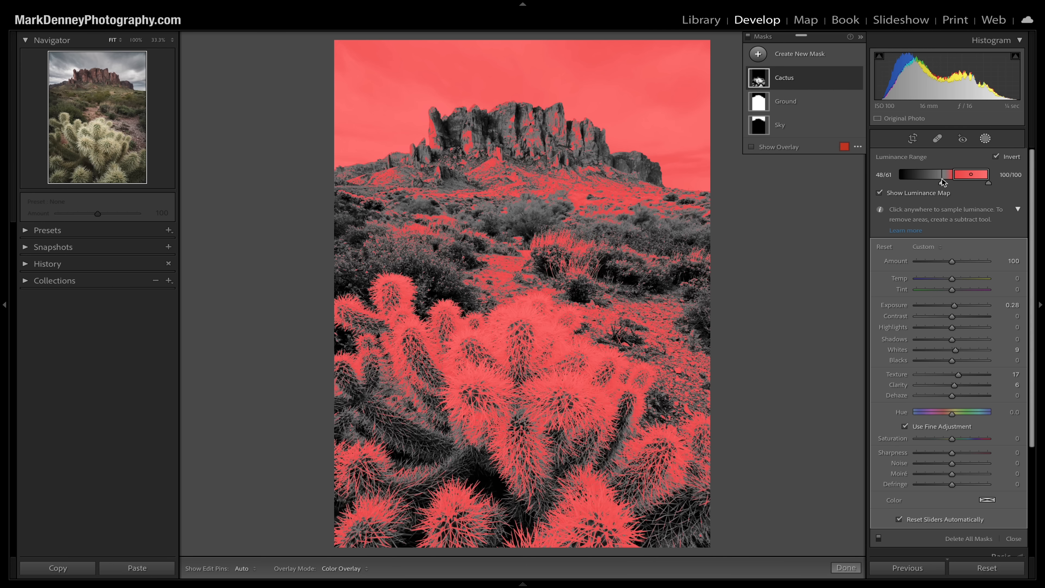
left_click_drag(944, 179, 953, 176)
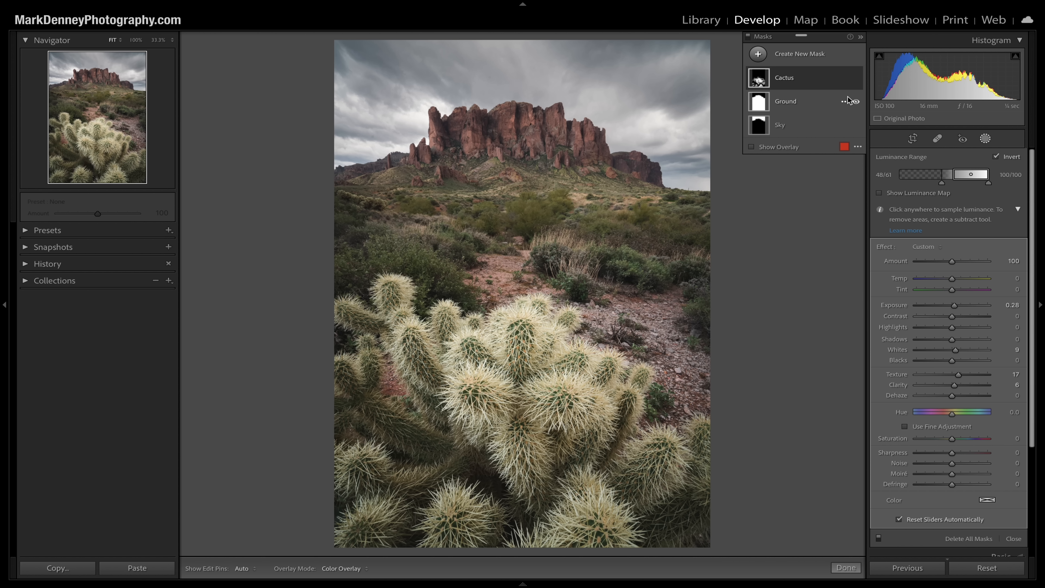
- Compare the Cactus mask hidden and shown, and set its Exposure to 0.39 and Whites to 16
left_click(857, 78)
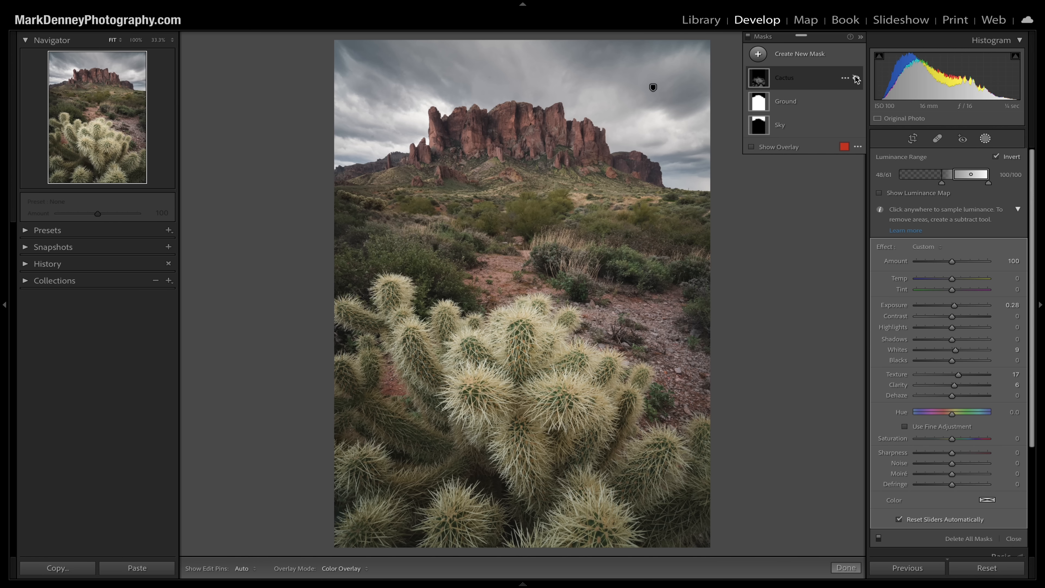
left_click(856, 79)
left_click(856, 78)
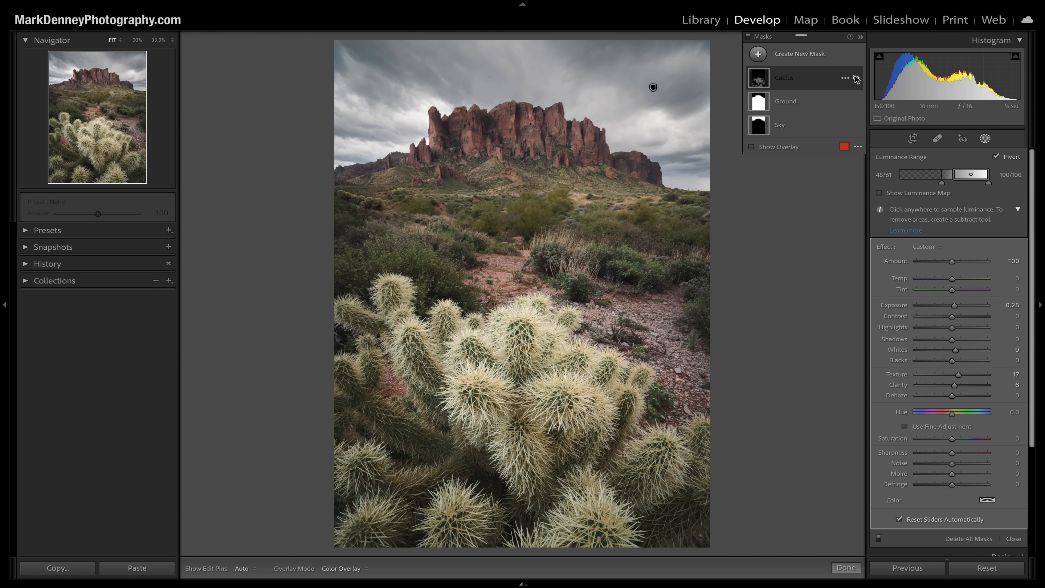
left_click(857, 78)
left_click_drag(955, 305, 957, 305)
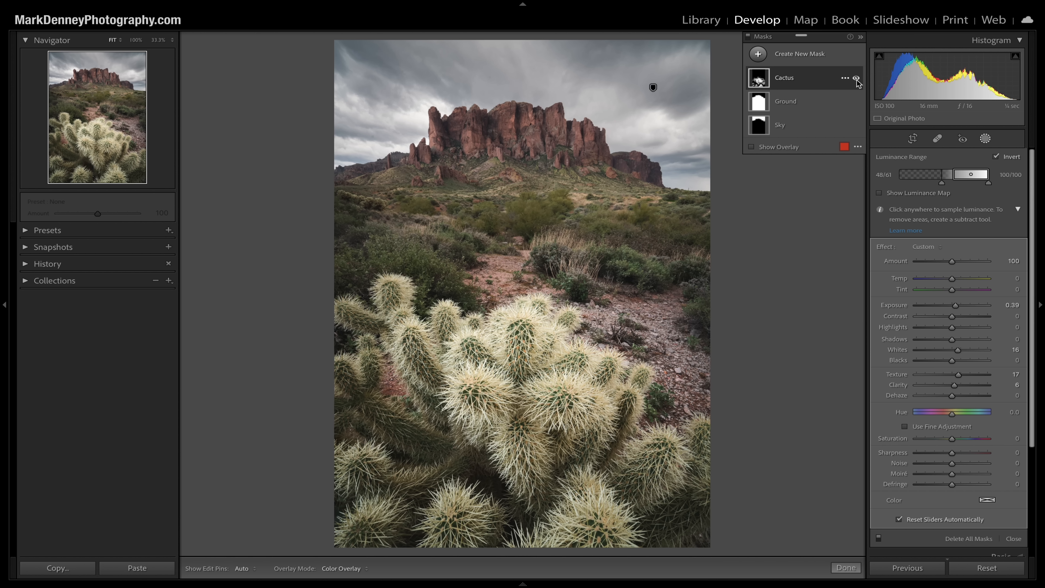
- Check the brightened Cactus mask's effect by repeatedly hiding and showing it
left_click(856, 78)
left_click(856, 78)
left_click(856, 78)
left_click(857, 78)
left_click(857, 78)
left_click(856, 78)
left_click(856, 78)
left_click(857, 78)
left_click(856, 78)
left_click(856, 78)
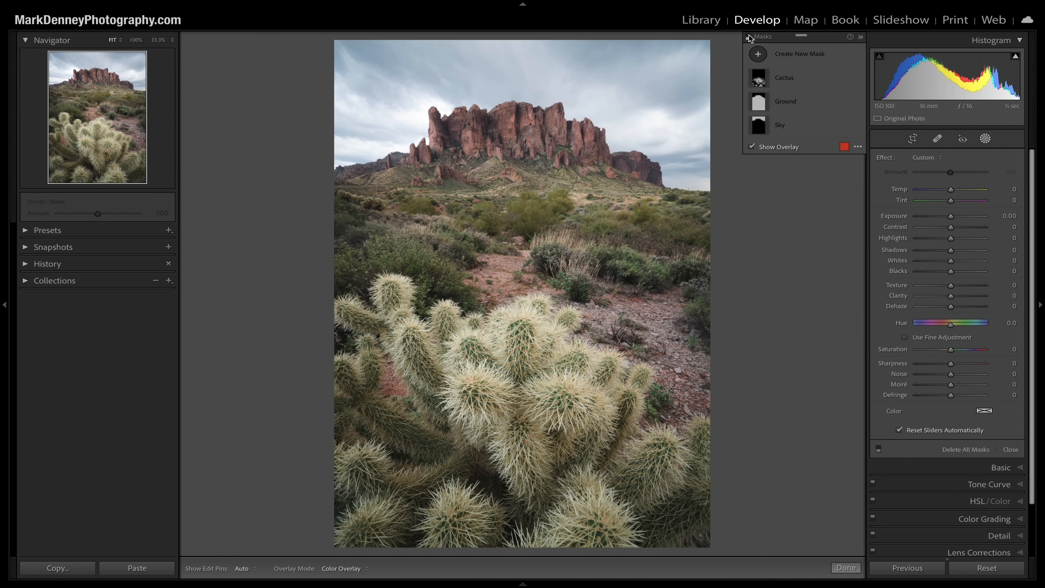
- Compare the finished photo with the Cactus, Ground and Sky masks all turned off and on
left_click(749, 38)
left_click(749, 38)
left_click(749, 39)
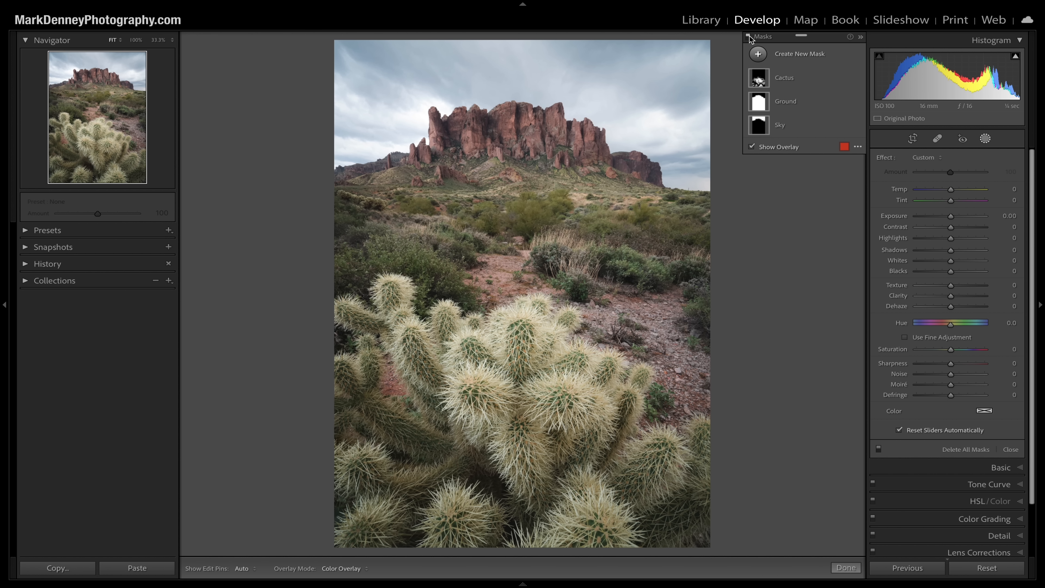
left_click(749, 39)
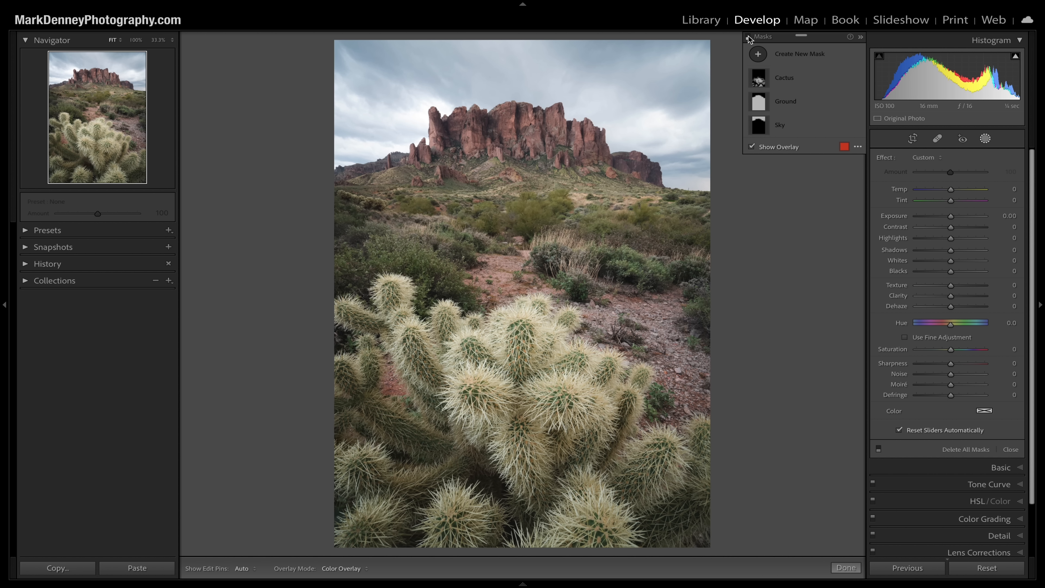
left_click(749, 39)
left_click(749, 39)
left_click(749, 39)
left_click(749, 40)
left_click(749, 38)
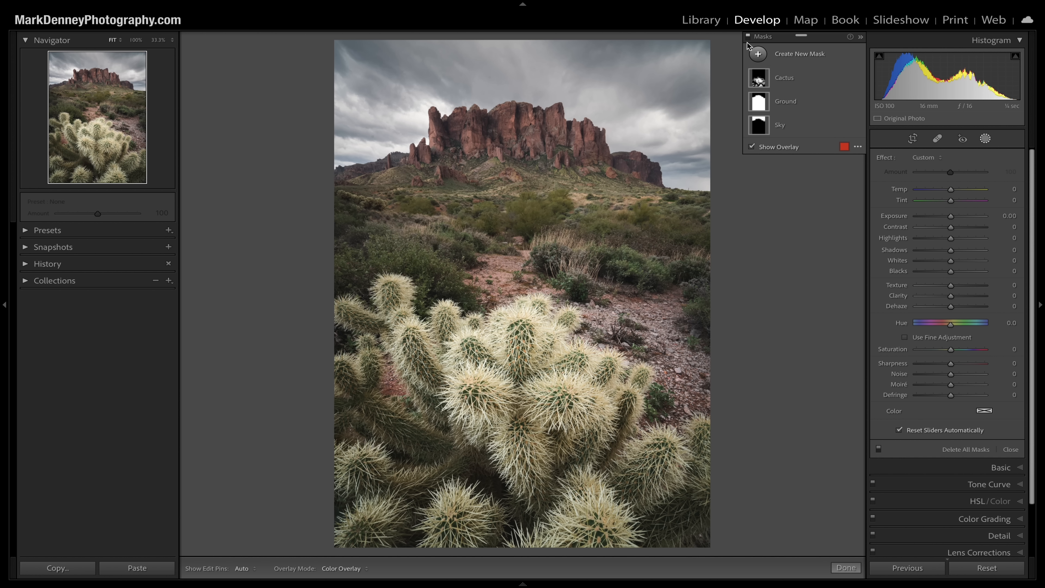
left_click(749, 39)
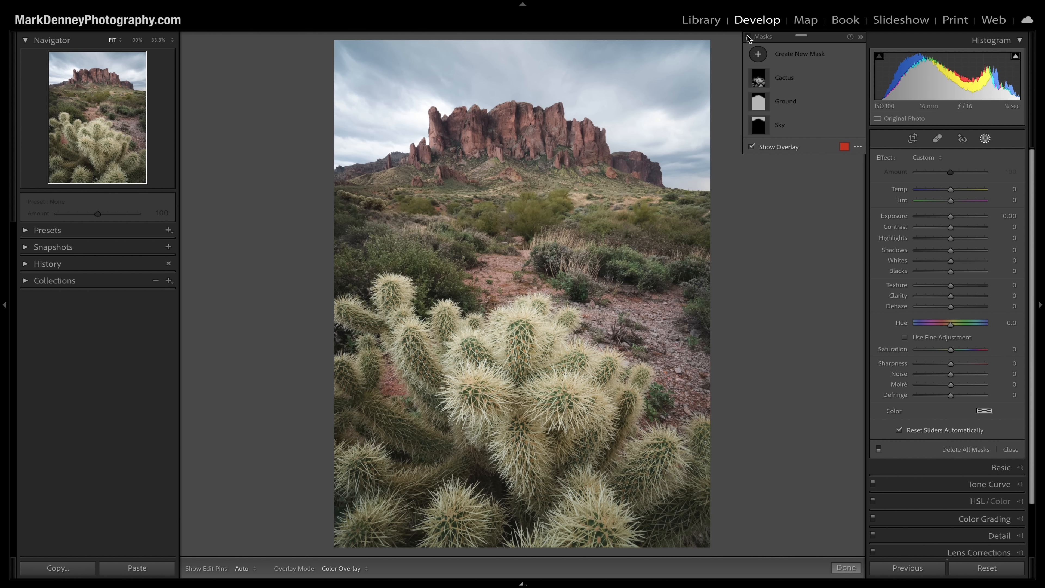
left_click(749, 38)
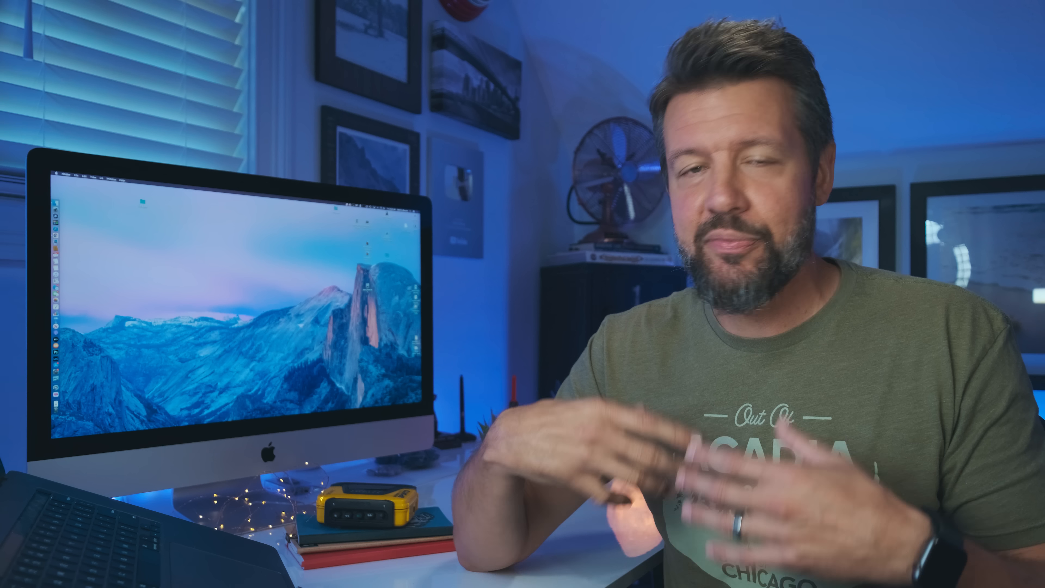